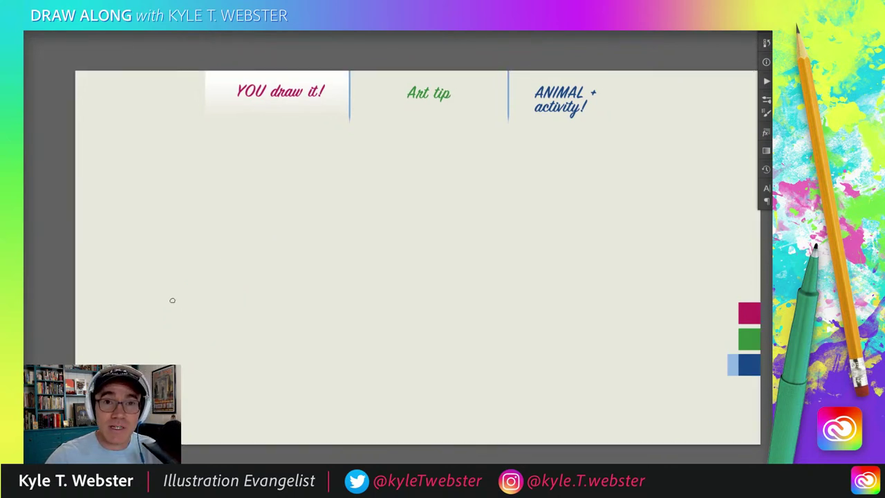
Draw a magenta beak outline mid-page: a short top line, slanted left edge and long bottom line
{"action": "left_click_drag", "start_coordinate": [434, 267], "coordinate": [416, 261]}
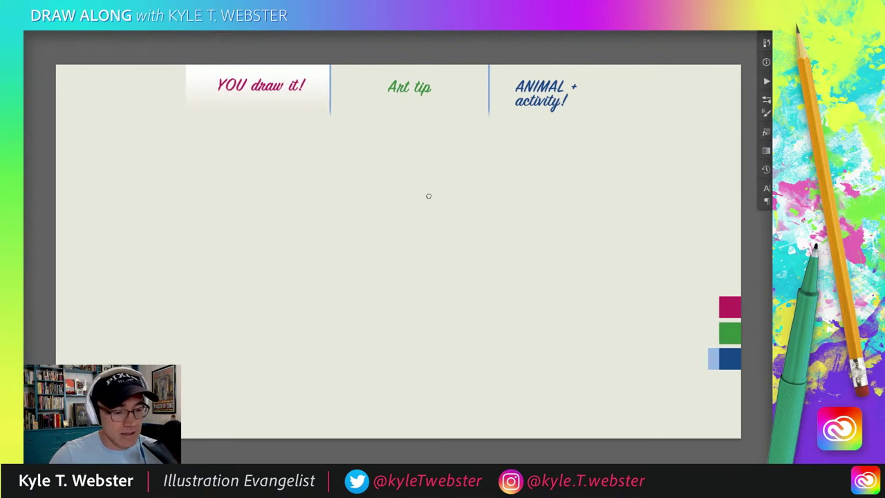
{"action": "left_click_drag", "start_coordinate": [429, 197], "coordinate": [406, 198]}
{"action": "scroll", "coordinate": [414, 207], "scroll_direction": "up", "scroll_amount": 2}
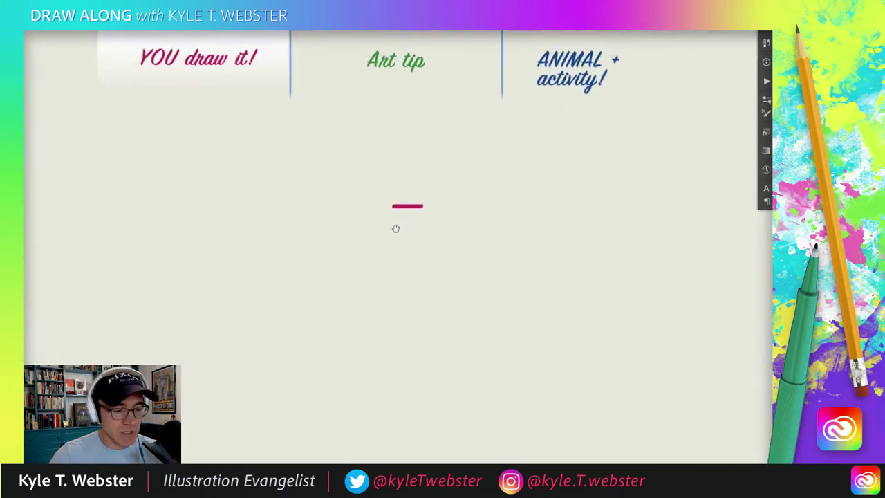
{"action": "left_click_drag", "start_coordinate": [395, 228], "coordinate": [419, 214]}
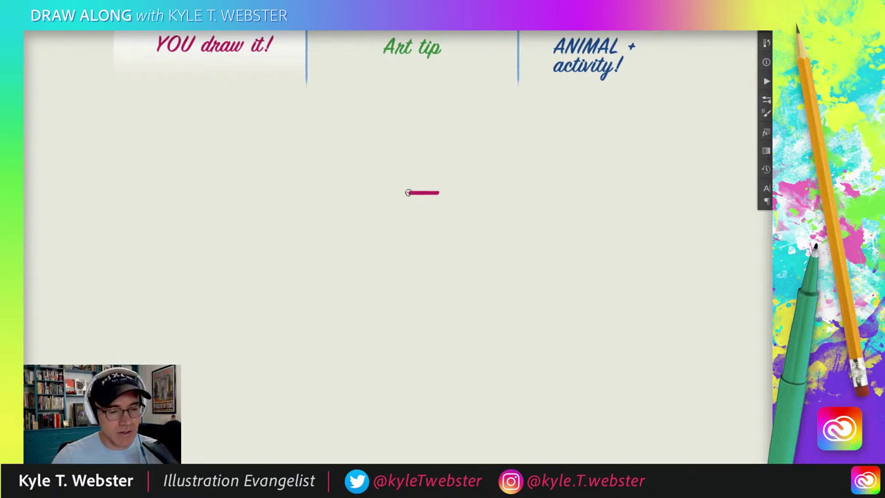
{"action": "left_click_drag", "start_coordinate": [406, 194], "coordinate": [397, 206]}
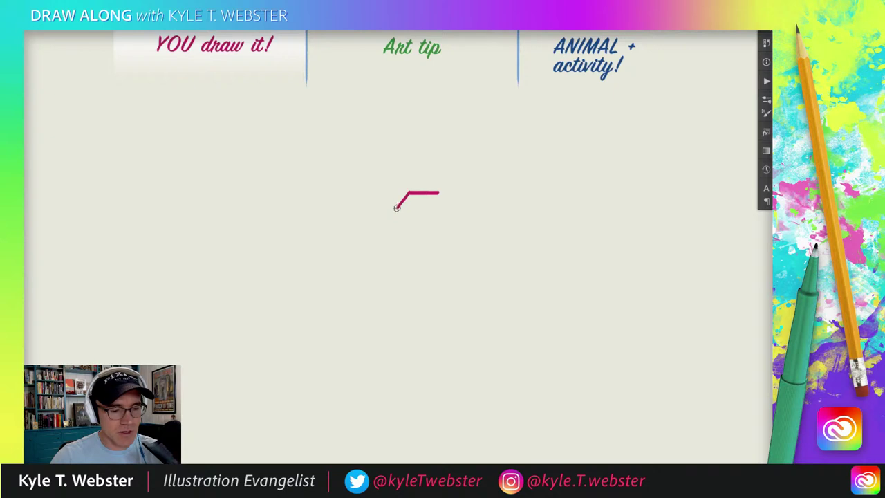
{"action": "left_click_drag", "start_coordinate": [398, 207], "coordinate": [453, 206]}
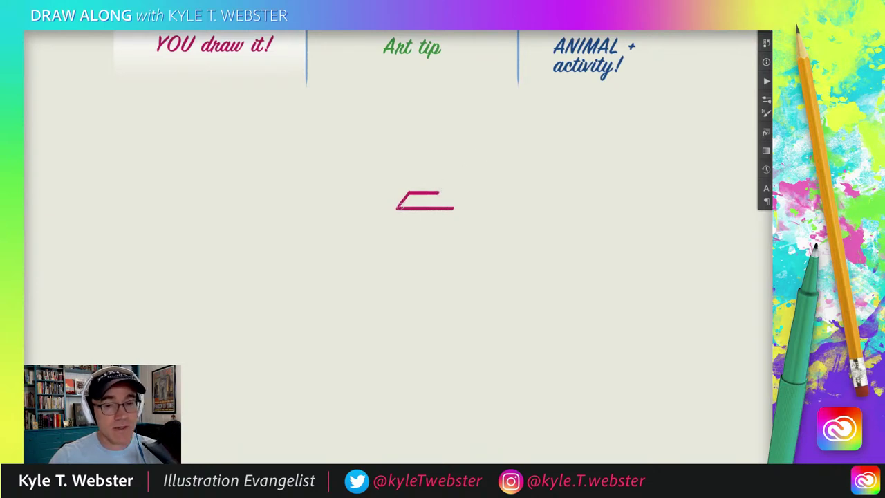
Brush a curved inner line and two short marks inside the beak's lower-left area
{"action": "scroll", "coordinate": [413, 198], "scroll_direction": "up", "scroll_amount": 2}
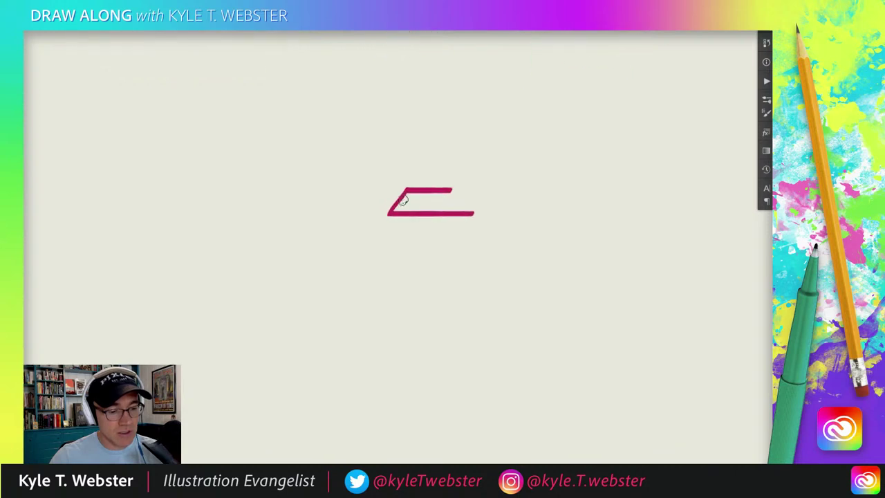
{"action": "left_click_drag", "start_coordinate": [392, 208], "coordinate": [419, 195]}
{"action": "scroll", "coordinate": [429, 170], "scroll_direction": "down", "scroll_amount": 2}
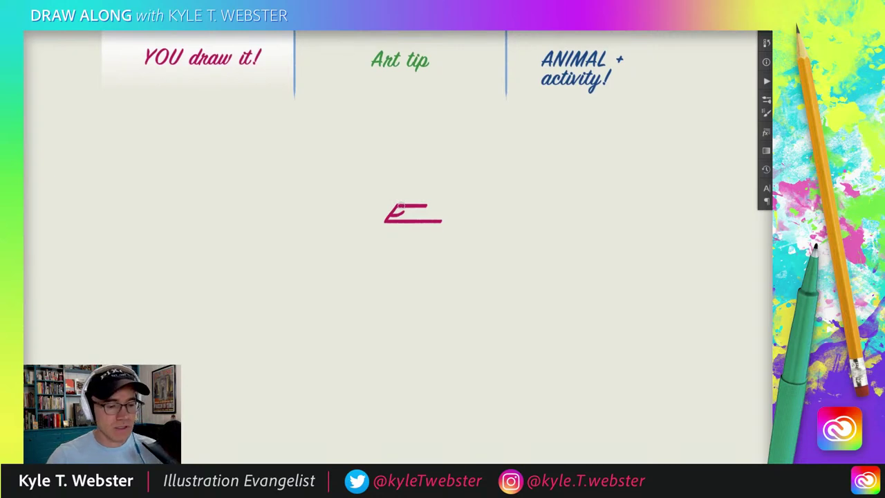
{"action": "left_click_drag", "start_coordinate": [400, 206], "coordinate": [394, 213]}
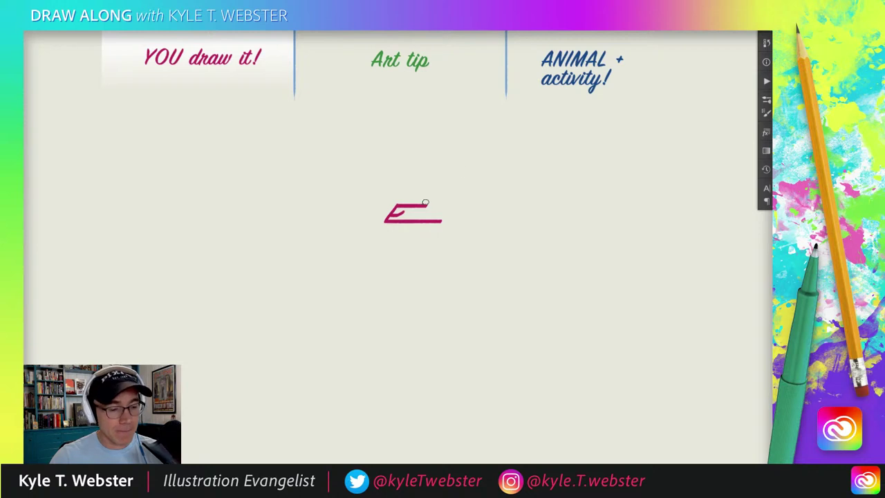
{"action": "left_click_drag", "start_coordinate": [423, 206], "coordinate": [423, 197]}
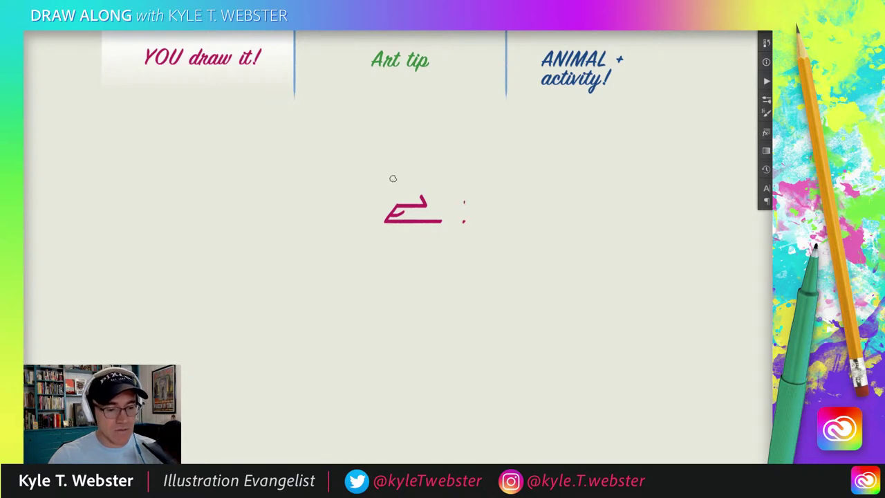
Draw a vertical stroke with a diagonal branch and a short dash above, right of the beak
{"action": "left_click_drag", "start_coordinate": [464, 201], "coordinate": [464, 222]}
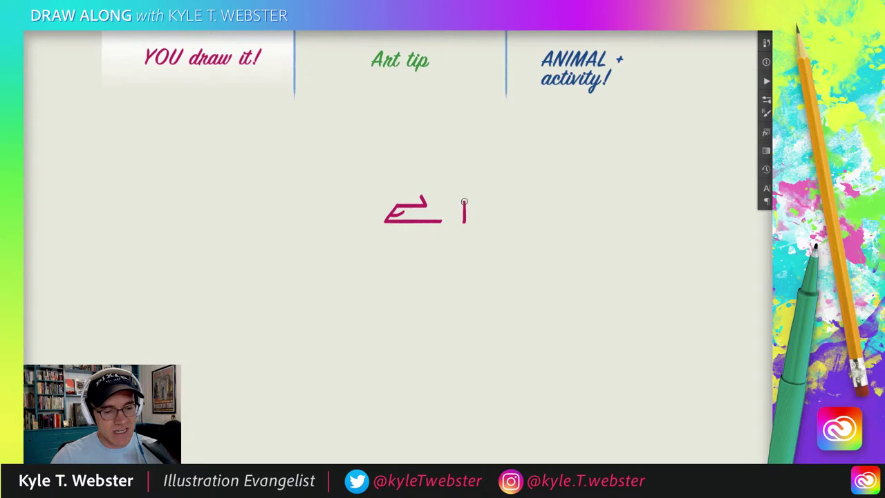
{"action": "left_click_drag", "start_coordinate": [464, 202], "coordinate": [481, 212]}
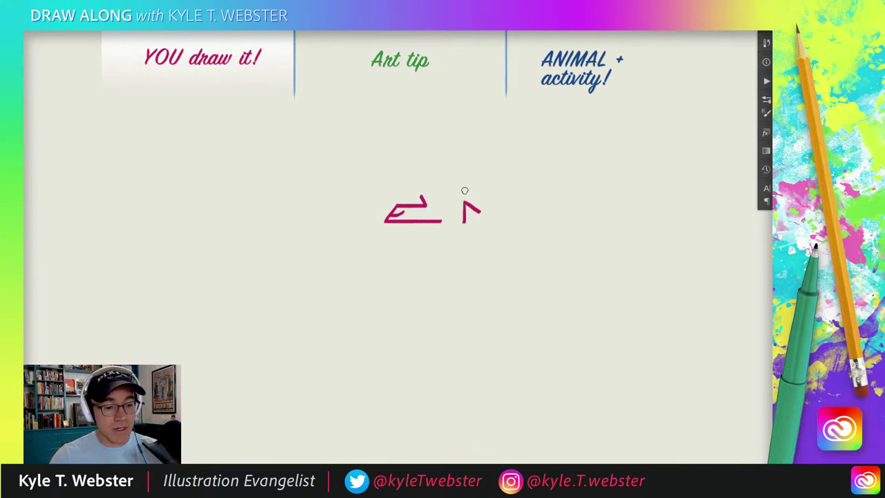
{"action": "left_click_drag", "start_coordinate": [467, 193], "coordinate": [472, 179]}
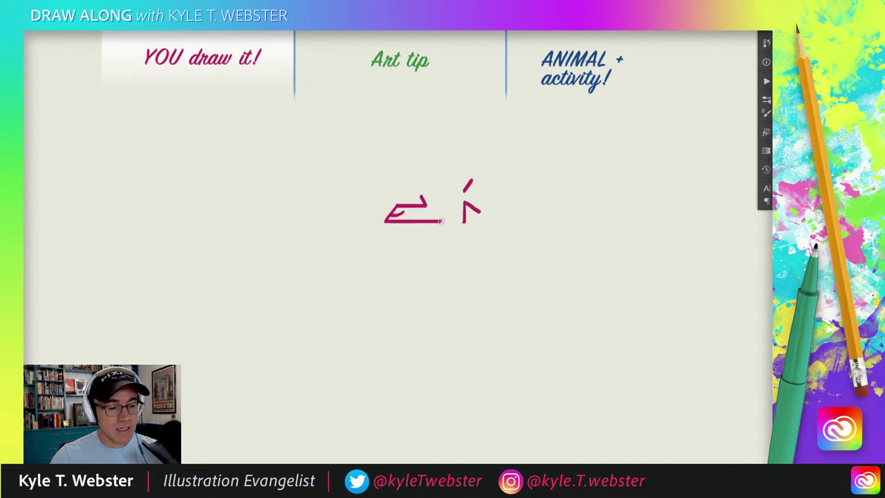
Sketch a trial downward arrow with hatching below the beak, then undo it
{"action": "left_click_drag", "start_coordinate": [374, 213], "coordinate": [369, 206]}
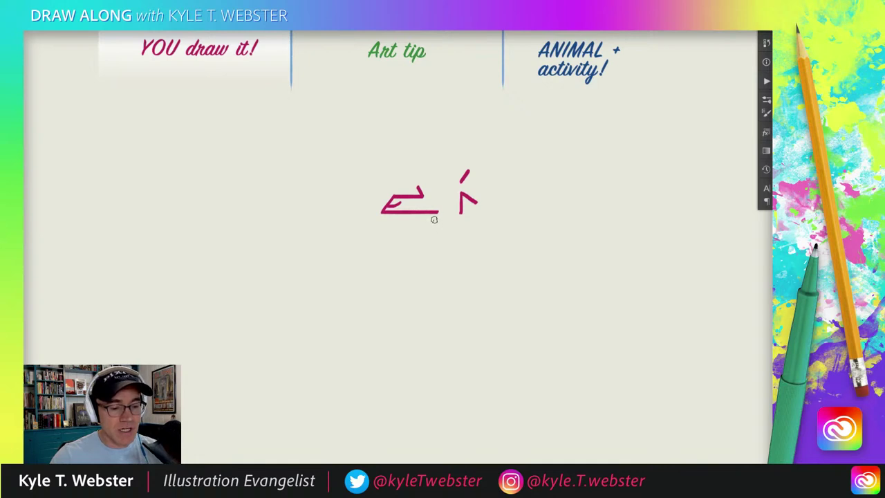
{"action": "left_click_drag", "start_coordinate": [434, 219], "coordinate": [434, 273]}
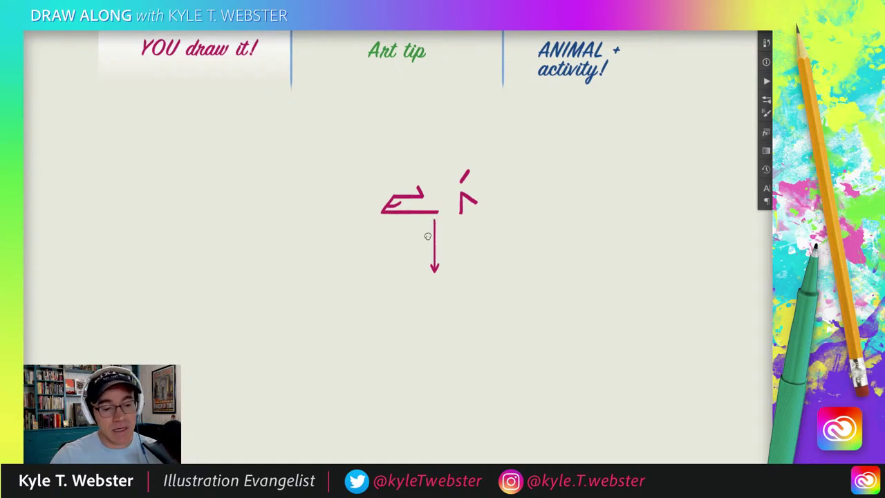
{"action": "mouse_move", "coordinate": [424, 243]}
{"action": "left_mouse_down"}
{"action": "mouse_move", "coordinate": [434, 234]}
{"action": "mouse_move", "coordinate": [434, 252]}
{"action": "left_mouse_up"}
{"action": "key", "text": "ctrl+z"}
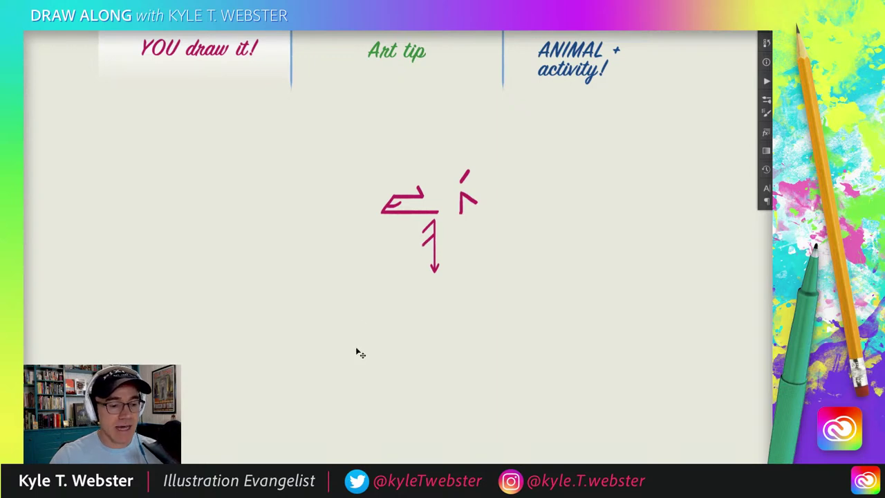
{"action": "key", "text": "ctrl+z"}
{"action": "key", "text": "ctrl+z"}
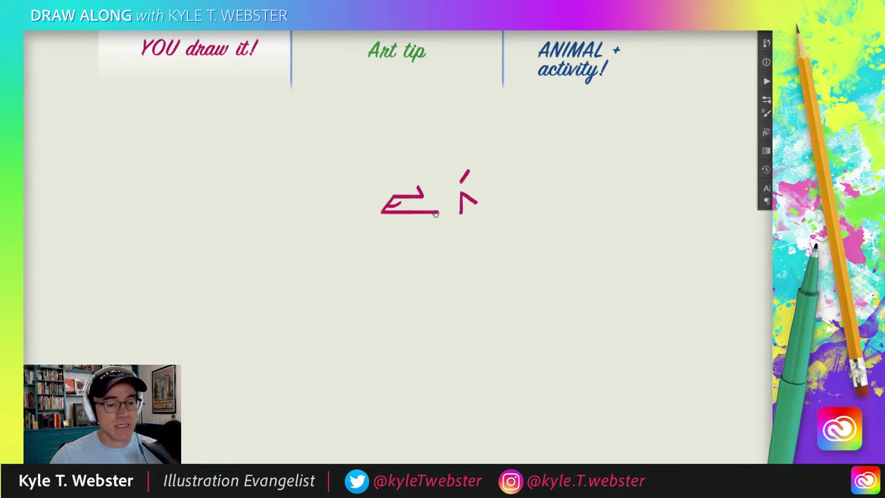
Add neck hatching, a row of spiky crest dashes, a closed eye and a long front neck line
{"action": "left_click_drag", "start_coordinate": [437, 214], "coordinate": [432, 277]}
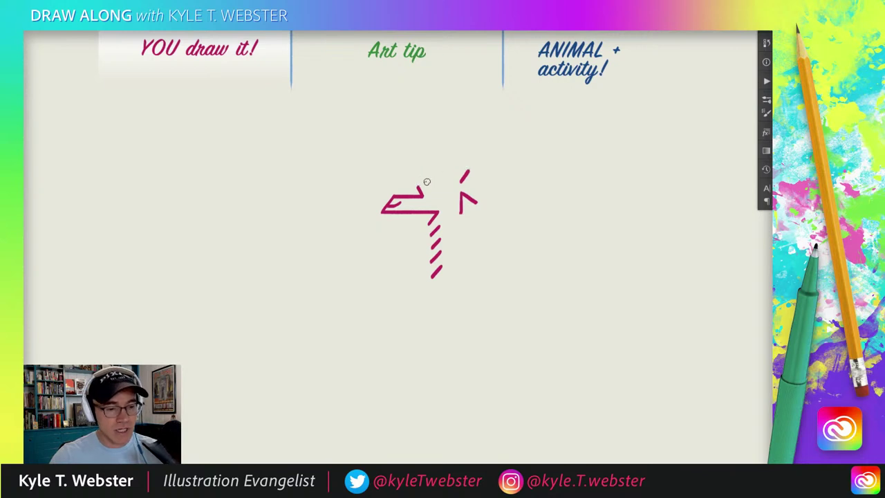
{"action": "mouse_move", "coordinate": [429, 177]}
{"action": "left_mouse_down"}
{"action": "mouse_move", "coordinate": [425, 188]}
{"action": "mouse_move", "coordinate": [454, 174]}
{"action": "left_mouse_up"}
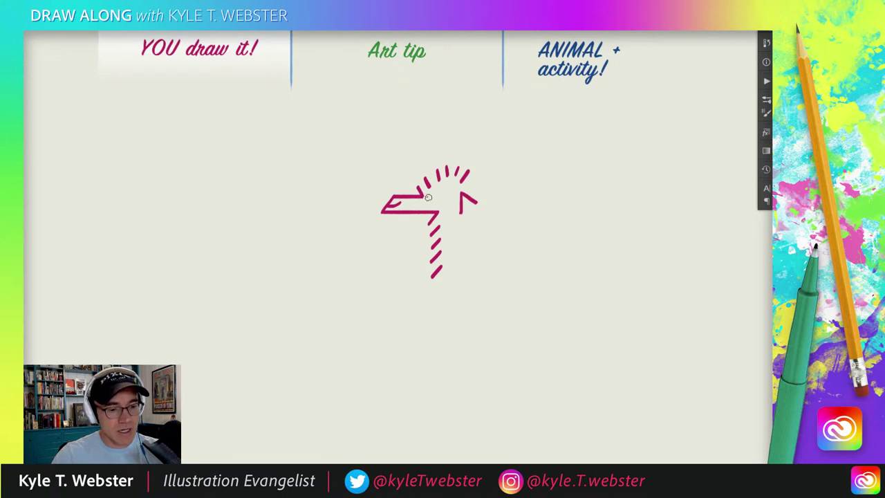
{"action": "left_click_drag", "start_coordinate": [429, 200], "coordinate": [437, 201]}
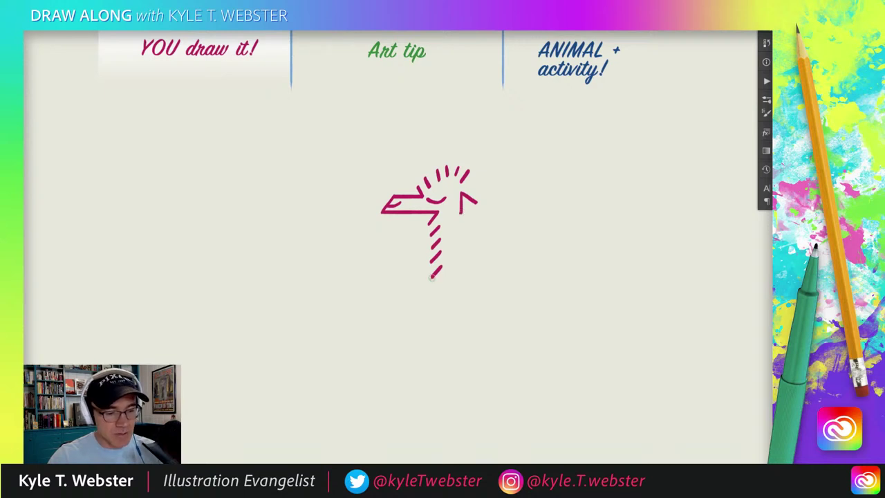
{"action": "left_click_drag", "start_coordinate": [460, 207], "coordinate": [460, 275]}
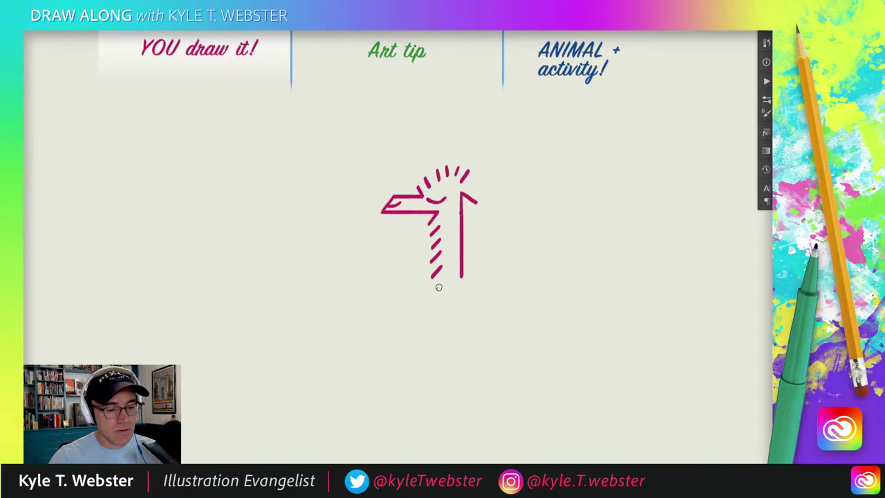
{"action": "left_click_drag", "start_coordinate": [442, 283], "coordinate": [436, 295]}
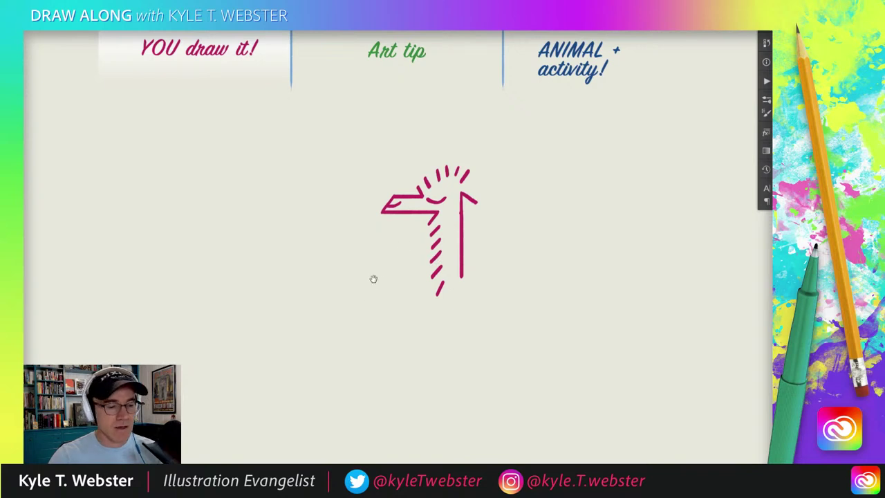
{"action": "mouse_move", "coordinate": [373, 279]}
{"action": "left_mouse_down"}
{"action": "mouse_move", "coordinate": [366, 247]}
{"action": "mouse_move", "coordinate": [356, 239]}
{"action": "mouse_move", "coordinate": [353, 247]}
{"action": "left_mouse_up"}
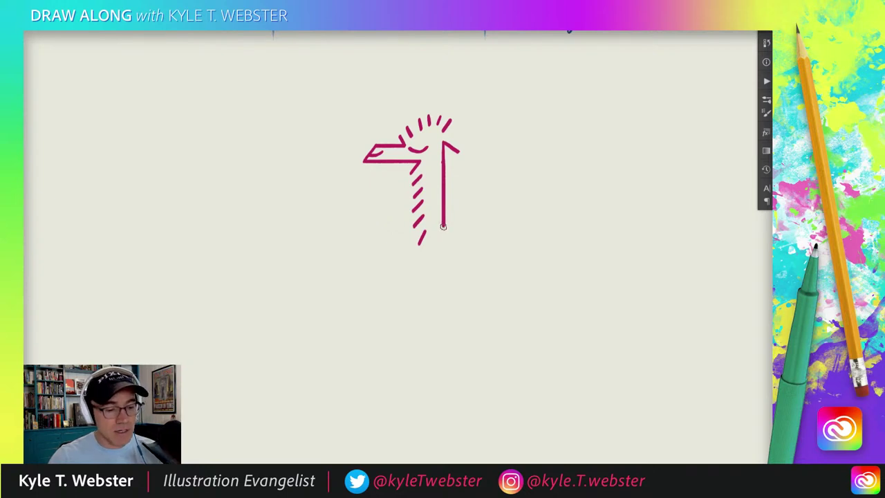
Hatch a rounded body below the neck, redrawing one stray curve, and close it with a small V
{"action": "left_click_drag", "start_coordinate": [443, 226], "coordinate": [455, 237]}
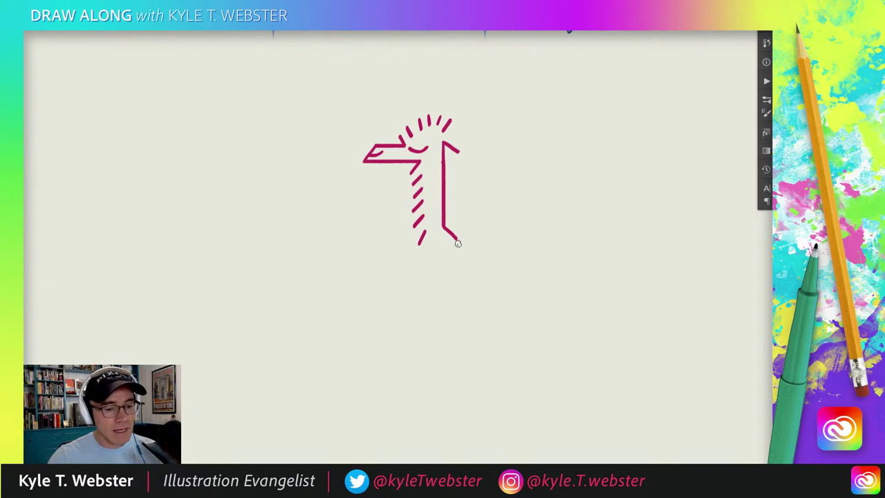
{"action": "mouse_move", "coordinate": [457, 242]}
{"action": "left_mouse_down"}
{"action": "mouse_move", "coordinate": [457, 283]}
{"action": "mouse_move", "coordinate": [448, 295]}
{"action": "left_mouse_up"}
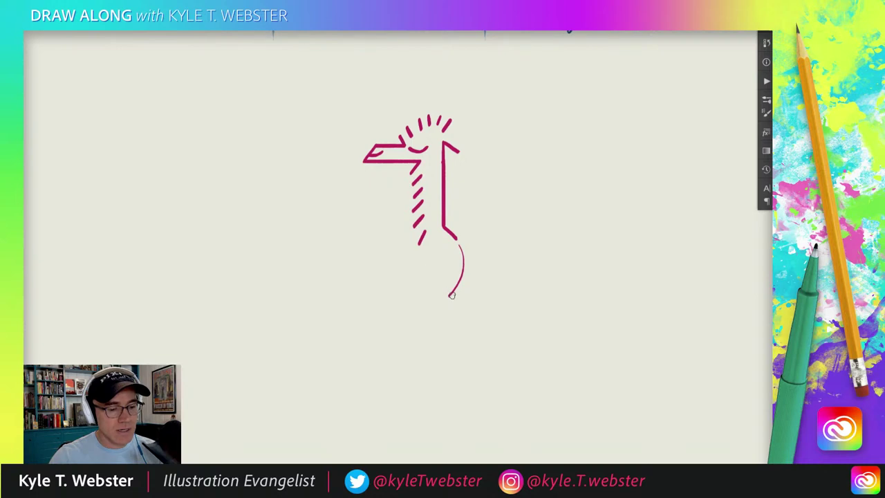
{"action": "key", "text": "ctrl+z"}
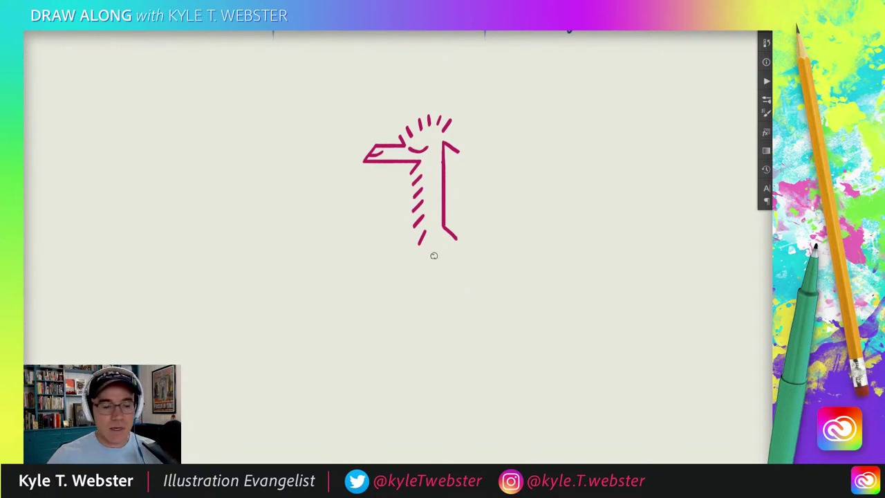
{"action": "mouse_move", "coordinate": [449, 242]}
{"action": "left_mouse_down"}
{"action": "mouse_move", "coordinate": [465, 255]}
{"action": "mouse_move", "coordinate": [452, 292]}
{"action": "left_mouse_up"}
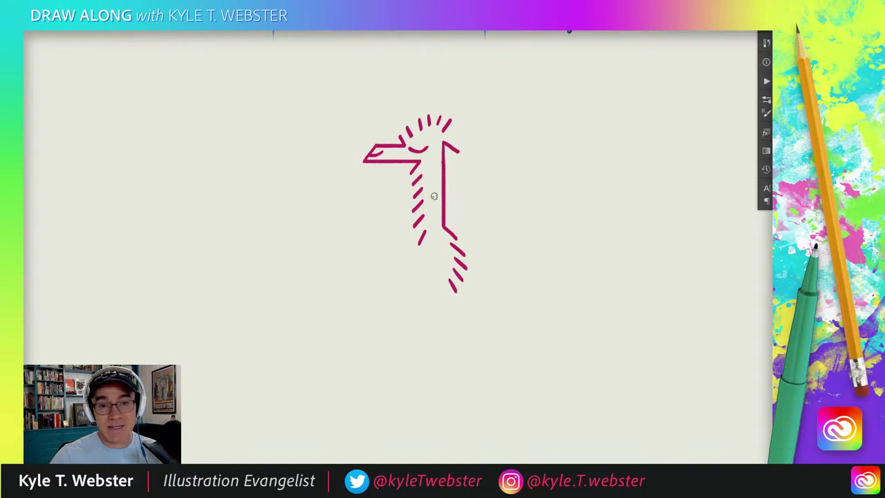
{"action": "mouse_move", "coordinate": [412, 229]}
{"action": "left_mouse_down"}
{"action": "mouse_move", "coordinate": [399, 257]}
{"action": "mouse_move", "coordinate": [409, 290]}
{"action": "left_mouse_up"}
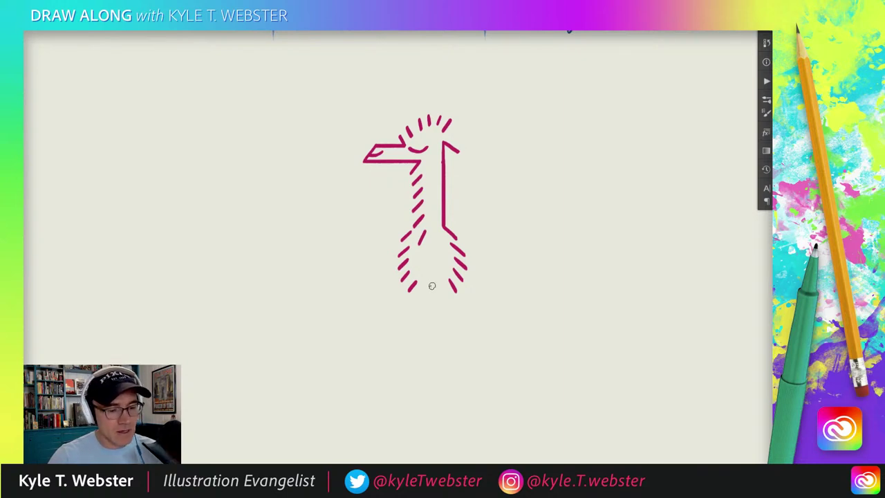
{"action": "mouse_move", "coordinate": [441, 283]}
{"action": "left_mouse_down"}
{"action": "mouse_move", "coordinate": [432, 290]}
{"action": "mouse_move", "coordinate": [426, 280]}
{"action": "left_mouse_up"}
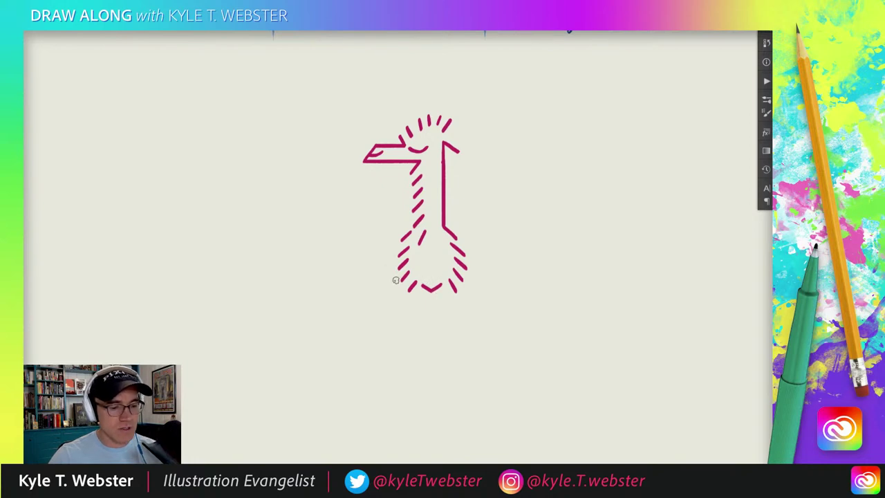
{"action": "scroll", "coordinate": [321, 253], "scroll_direction": "down", "scroll_amount": 2}
{"action": "scroll", "coordinate": [320, 253], "scroll_direction": "right", "scroll_amount": 2}
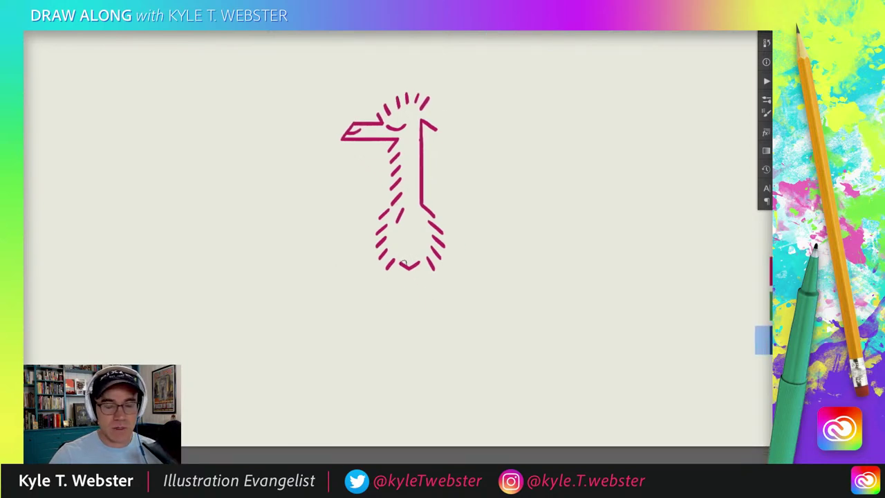
Add hatch strokes low on the body, shift the drawing higher, and draw a long first leg line
{"action": "left_click_drag", "start_coordinate": [408, 266], "coordinate": [409, 304]}
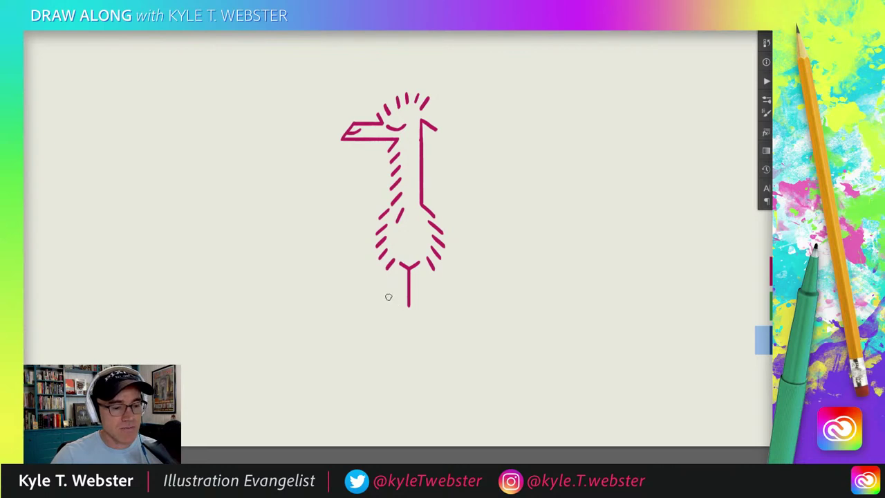
{"action": "mouse_move", "coordinate": [391, 272]}
{"action": "left_mouse_down"}
{"action": "mouse_move", "coordinate": [385, 292]}
{"action": "mouse_move", "coordinate": [396, 309]}
{"action": "left_mouse_up"}
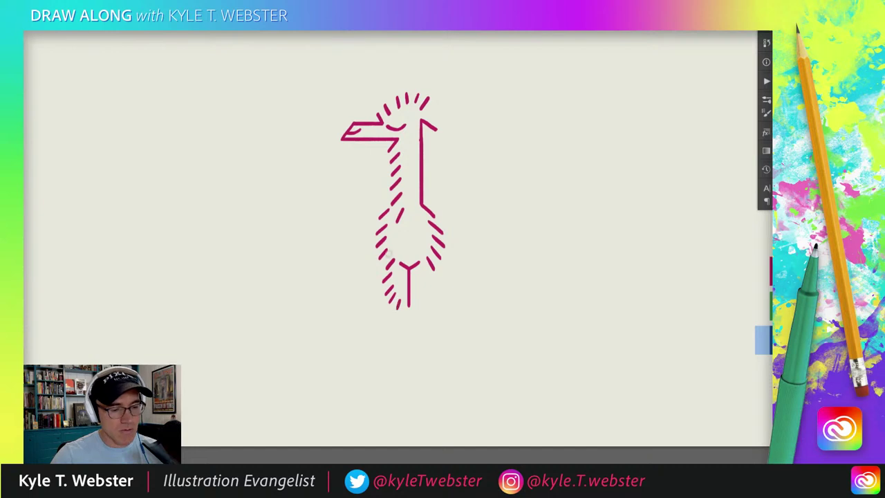
{"action": "mouse_move", "coordinate": [432, 273]}
{"action": "left_mouse_down"}
{"action": "mouse_move", "coordinate": [439, 284]}
{"action": "mouse_move", "coordinate": [424, 305]}
{"action": "left_mouse_up"}
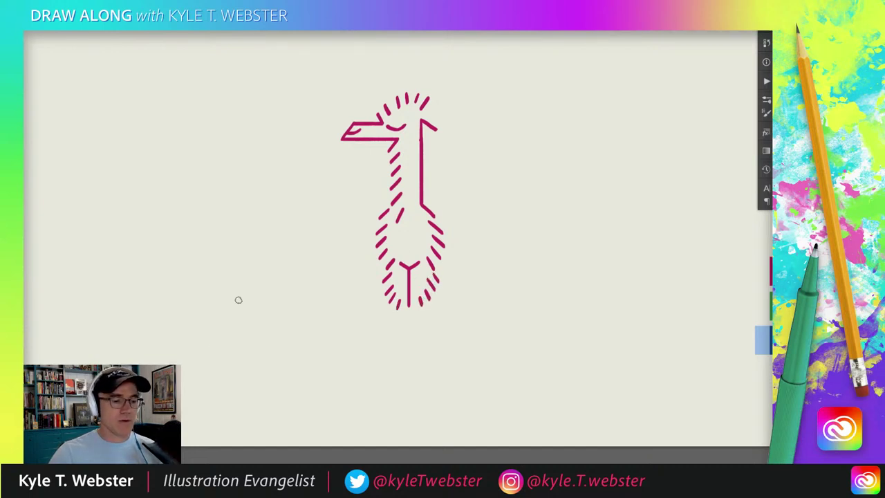
{"action": "left_click_drag", "start_coordinate": [331, 246], "coordinate": [340, 194]}
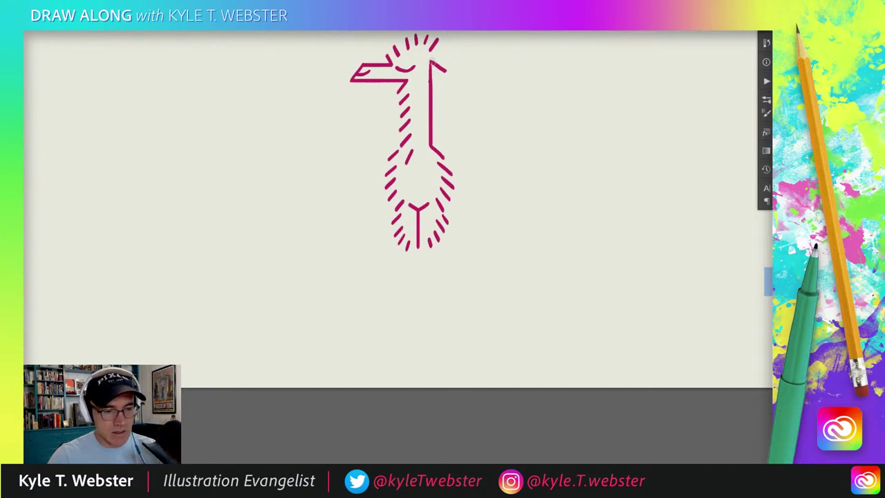
{"action": "left_click_drag", "start_coordinate": [431, 253], "coordinate": [429, 314]}
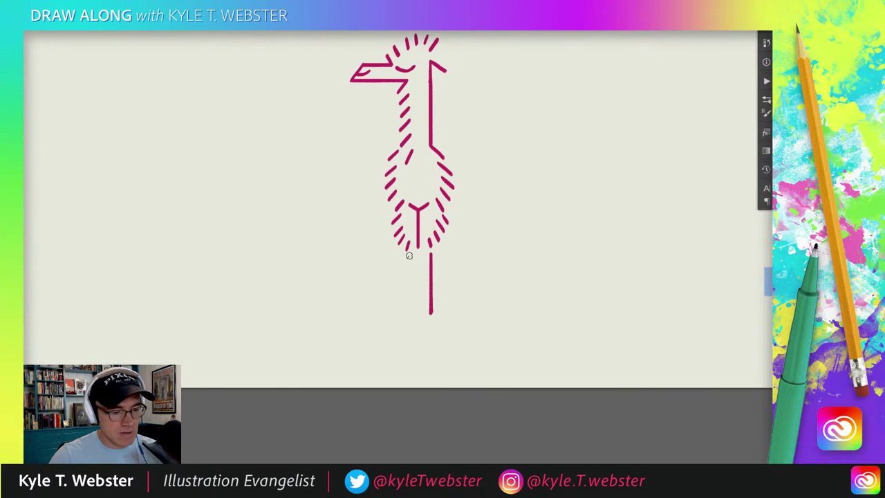
Draw two parallel vertical legs under the body, redoing the first one after an undo
{"action": "left_click_drag", "start_coordinate": [409, 255], "coordinate": [410, 315]}
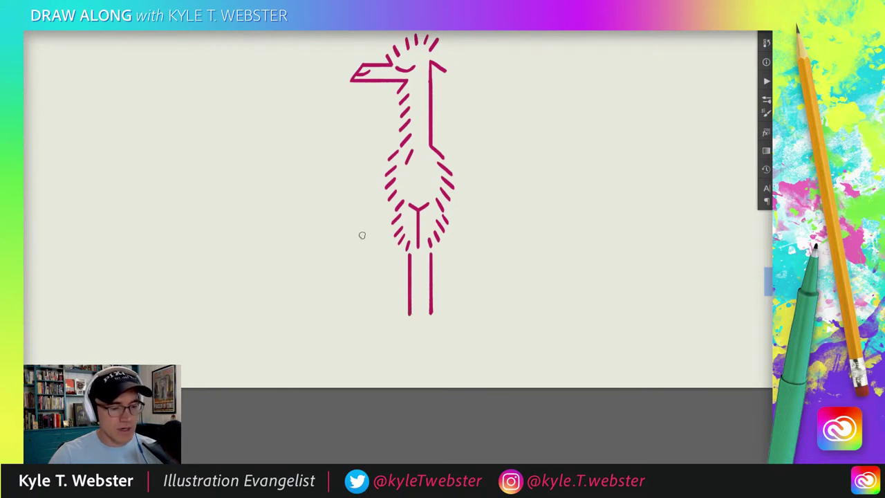
{"action": "left_click_drag", "start_coordinate": [348, 262], "coordinate": [355, 276]}
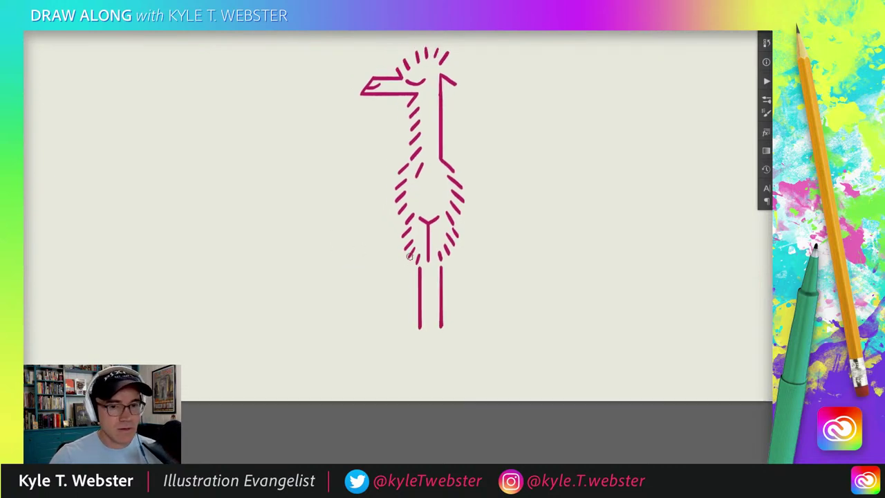
{"action": "key", "text": "ctrl+z"}
{"action": "key", "text": "ctrl+z"}
{"action": "left_click_drag", "start_coordinate": [436, 266], "coordinate": [434, 322]}
{"action": "mouse_move", "coordinate": [420, 268]}
{"action": "left_mouse_down"}
{"action": "mouse_move", "coordinate": [414, 325]}
{"action": "mouse_move", "coordinate": [443, 325]}
{"action": "left_mouse_up"}
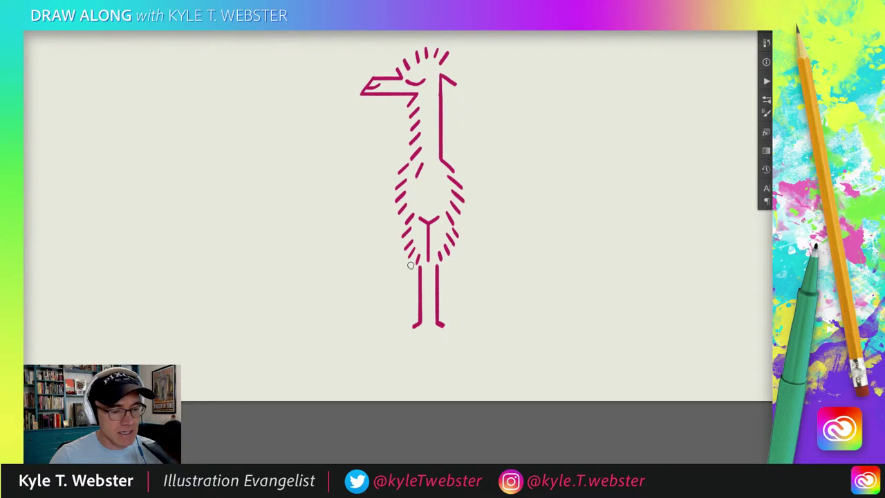
Add a slanted line outside each leg, then begin a zigzag mountain outline left of the bird
{"action": "left_click_drag", "start_coordinate": [411, 265], "coordinate": [404, 302]}
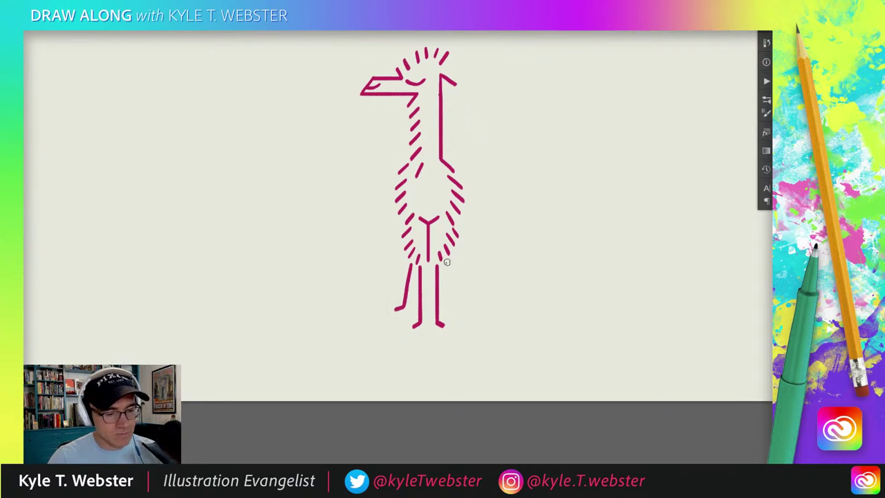
{"action": "left_click_drag", "start_coordinate": [447, 262], "coordinate": [456, 302]}
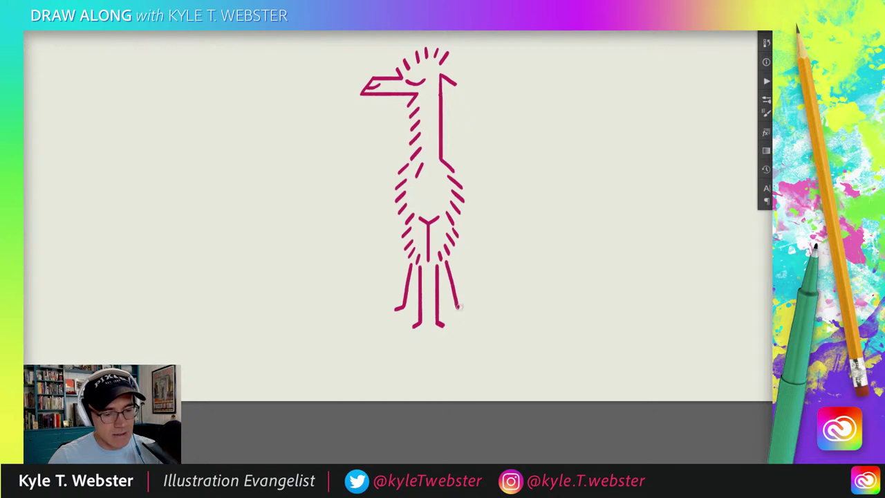
{"action": "scroll", "coordinate": [341, 304], "scroll_direction": "up", "scroll_amount": 3}
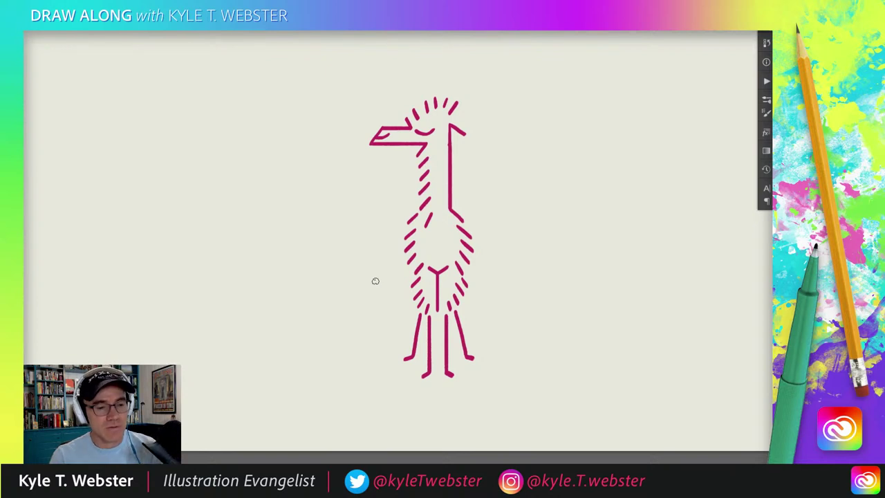
{"action": "left_click_drag", "start_coordinate": [332, 245], "coordinate": [293, 259]}
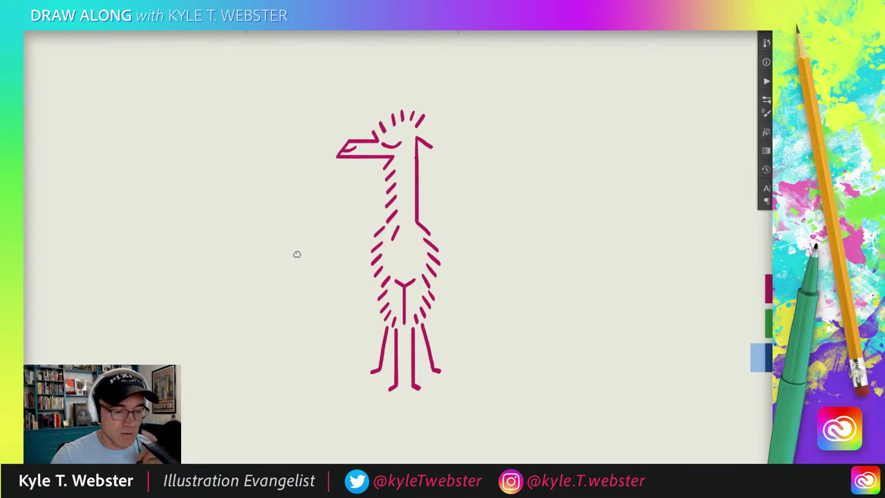
{"action": "mouse_move", "coordinate": [362, 279]}
{"action": "left_mouse_down"}
{"action": "mouse_move", "coordinate": [336, 255]}
{"action": "mouse_move", "coordinate": [310, 253]}
{"action": "mouse_move", "coordinate": [290, 291]}
{"action": "mouse_move", "coordinate": [288, 273]}
{"action": "mouse_move", "coordinate": [269, 283]}
{"action": "left_mouse_up"}
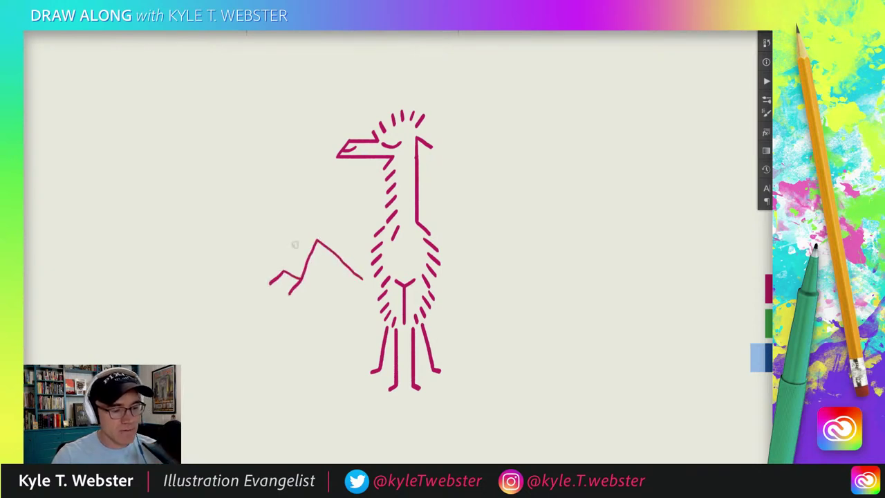
Draw zigzag mountain ranges on both sides with snow caps, a taller back peak and a ridge
{"action": "mouse_move", "coordinate": [450, 276]}
{"action": "left_mouse_down"}
{"action": "mouse_move", "coordinate": [475, 262]}
{"action": "mouse_move", "coordinate": [497, 285]}
{"action": "mouse_move", "coordinate": [512, 273]}
{"action": "mouse_move", "coordinate": [543, 282]}
{"action": "left_mouse_up"}
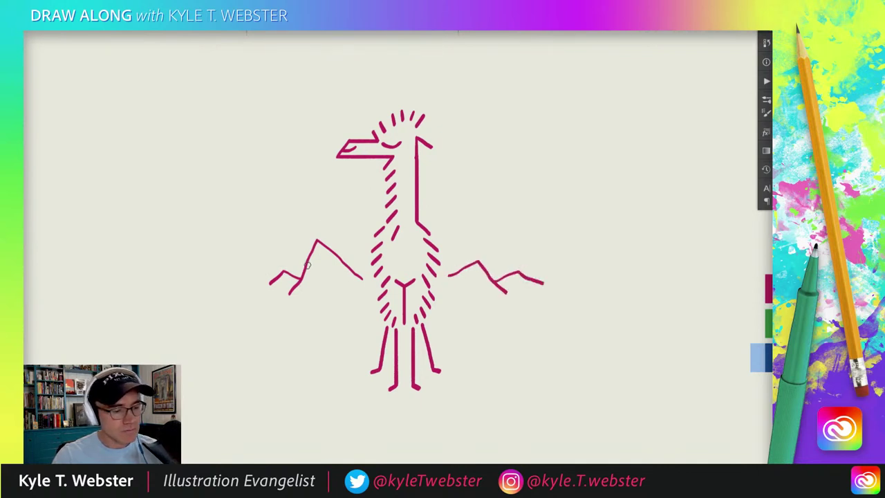
{"action": "left_click_drag", "start_coordinate": [305, 266], "coordinate": [337, 259]}
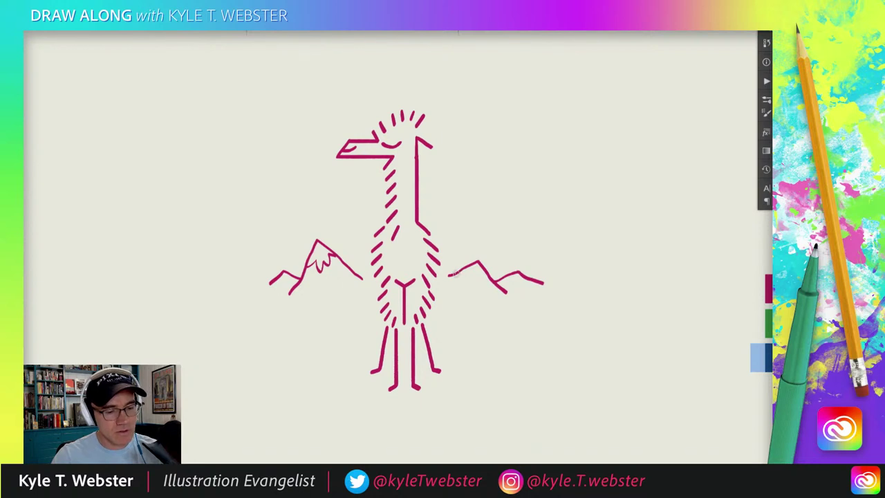
{"action": "mouse_move", "coordinate": [457, 275]}
{"action": "left_mouse_down"}
{"action": "mouse_move", "coordinate": [488, 263]}
{"action": "mouse_move", "coordinate": [534, 279]}
{"action": "left_mouse_up"}
{"action": "left_click_drag", "start_coordinate": [275, 282], "coordinate": [285, 278]}
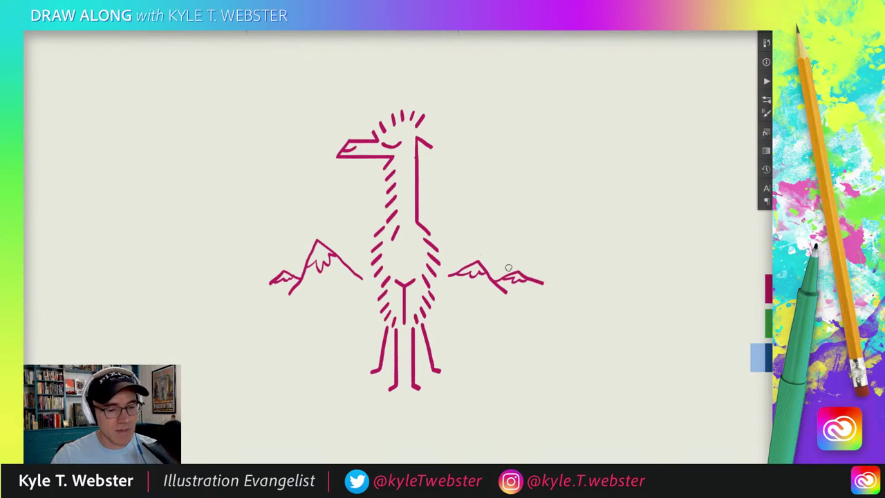
{"action": "mouse_move", "coordinate": [508, 275]}
{"action": "left_mouse_down"}
{"action": "mouse_move", "coordinate": [474, 230]}
{"action": "mouse_move", "coordinate": [446, 246]}
{"action": "left_mouse_up"}
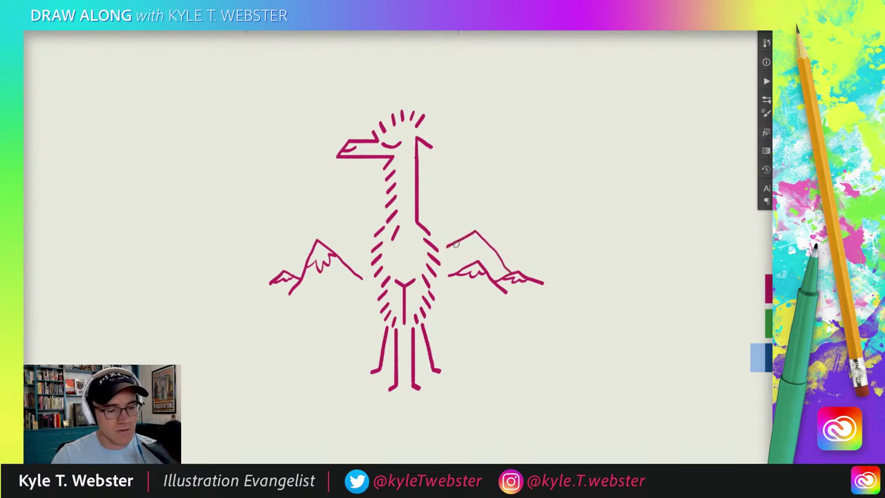
{"action": "left_click_drag", "start_coordinate": [359, 246], "coordinate": [273, 259]}
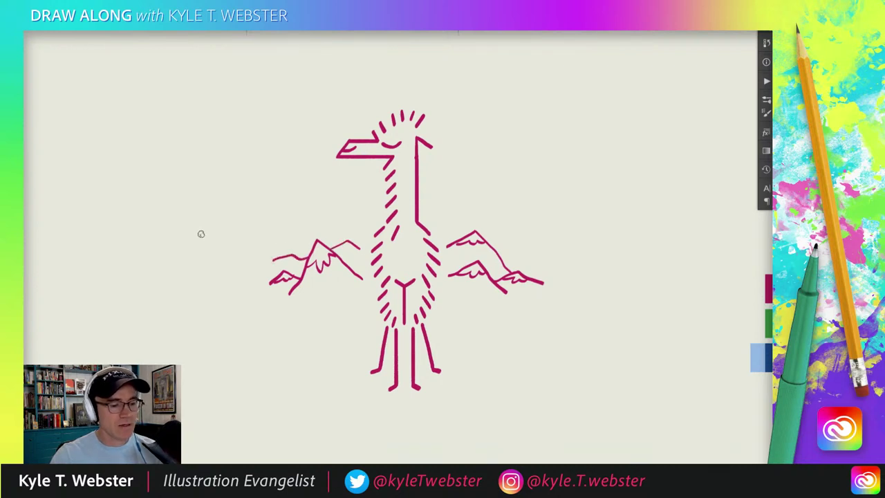
Hatch short dust dashes around the bird's feet on both sides of the legs
{"action": "left_click_drag", "start_coordinate": [480, 338], "coordinate": [469, 346]}
{"action": "mouse_move", "coordinate": [450, 338]}
{"action": "left_mouse_down"}
{"action": "mouse_move", "coordinate": [448, 346]}
{"action": "mouse_move", "coordinate": [461, 336]}
{"action": "left_mouse_up"}
{"action": "left_click_drag", "start_coordinate": [455, 324], "coordinate": [437, 342]}
{"action": "left_click_drag", "start_coordinate": [367, 327], "coordinate": [366, 337]}
{"action": "left_click_drag", "start_coordinate": [358, 331], "coordinate": [356, 340]}
{"action": "left_click_drag", "start_coordinate": [349, 339], "coordinate": [335, 348]}
{"action": "left_click_drag", "start_coordinate": [329, 346], "coordinate": [326, 350]}
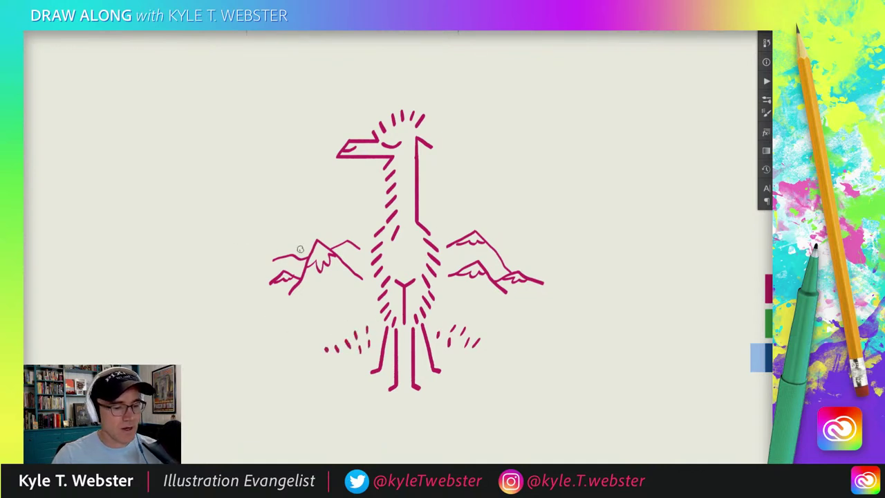
Shift the whole bird drawing to the page's right side with the Move tool, then zoom into the empty left area
{"action": "scroll", "coordinate": [292, 289], "scroll_direction": "right", "scroll_amount": 2}
{"action": "scroll", "coordinate": [291, 289], "scroll_direction": "down", "scroll_amount": 3}
{"action": "key", "text": "v"}
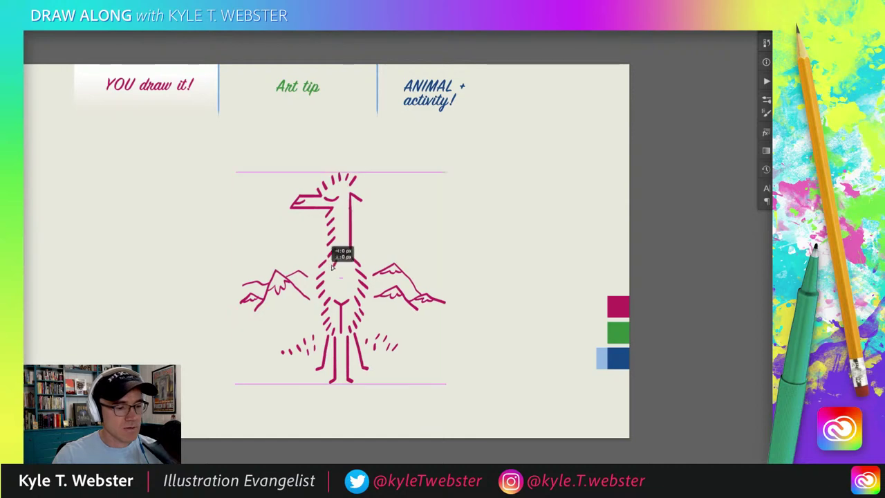
{"action": "left_click_drag", "start_coordinate": [339, 251], "coordinate": [505, 242]}
{"action": "scroll", "coordinate": [294, 311], "scroll_direction": "up", "scroll_amount": 3}
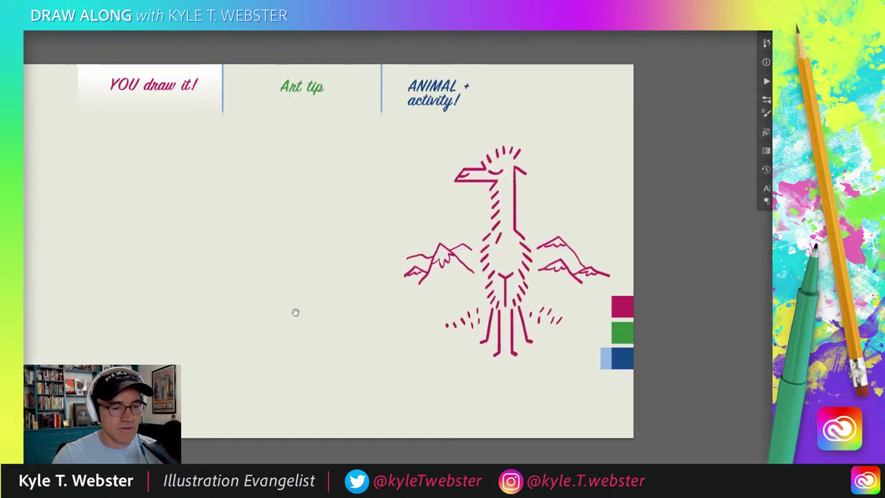
{"action": "scroll", "coordinate": [370, 309], "scroll_direction": "right", "scroll_amount": 1}
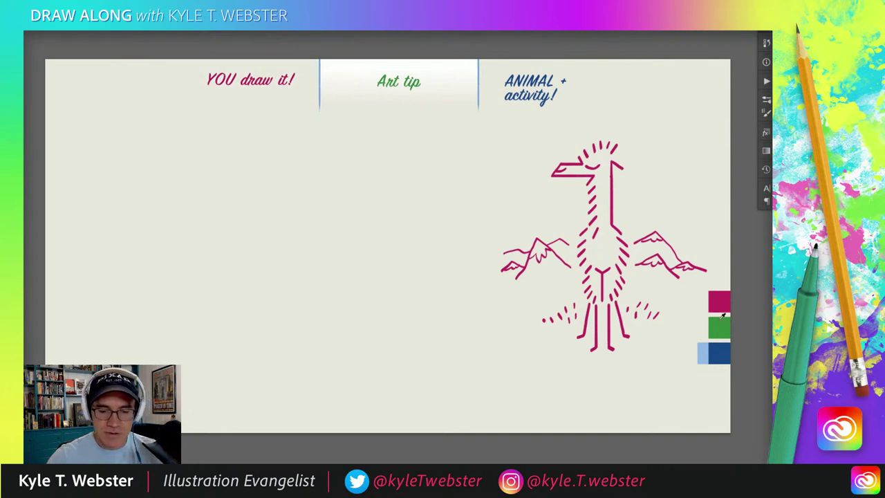
{"action": "scroll", "coordinate": [310, 304], "scroll_direction": "left", "scroll_amount": 2}
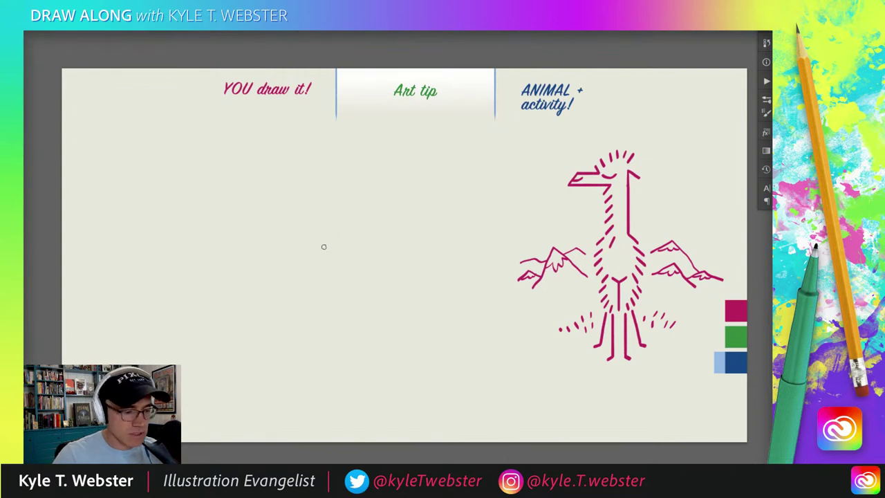
{"action": "left_click", "coordinate": [323, 264]}
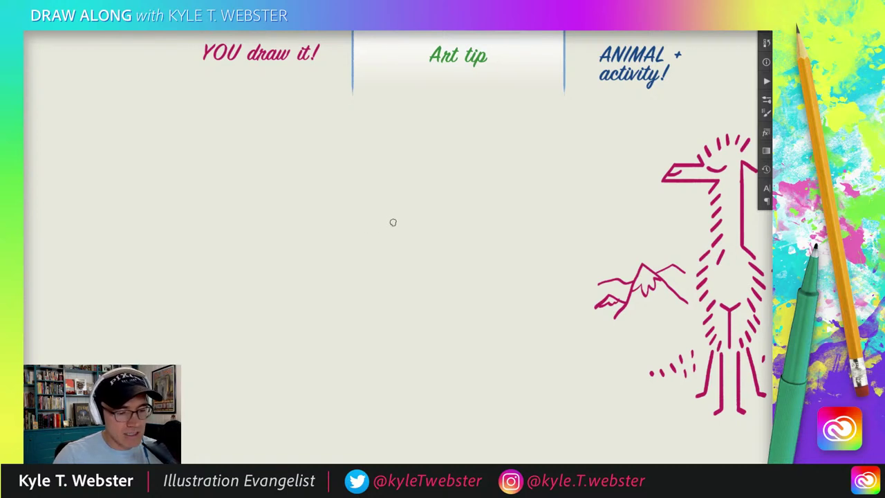
Draw a green oval with a centre line, three feature marks, two eye dots and two arrows
{"action": "left_click_drag", "start_coordinate": [361, 201], "coordinate": [361, 287]}
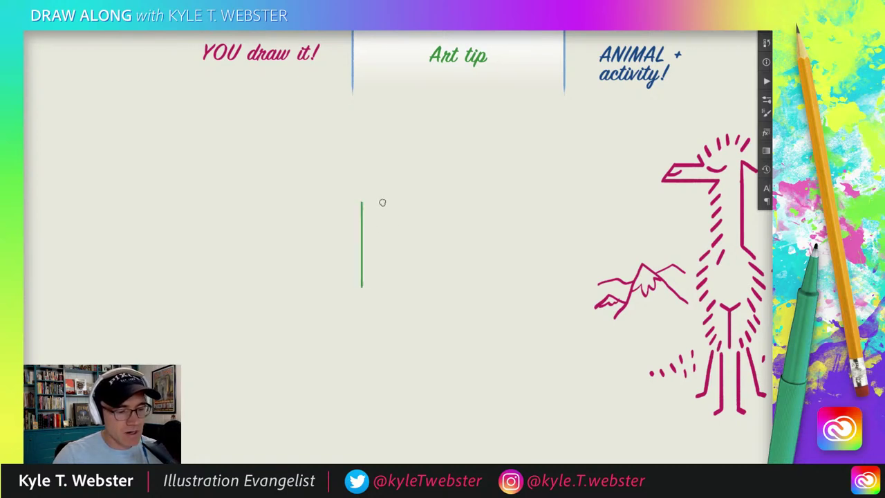
{"action": "mouse_move", "coordinate": [392, 199]}
{"action": "left_mouse_down"}
{"action": "mouse_move", "coordinate": [359, 192]}
{"action": "mouse_move", "coordinate": [333, 209]}
{"action": "mouse_move", "coordinate": [323, 237]}
{"action": "mouse_move", "coordinate": [327, 268]}
{"action": "mouse_move", "coordinate": [347, 293]}
{"action": "mouse_move", "coordinate": [373, 294]}
{"action": "mouse_move", "coordinate": [403, 247]}
{"action": "mouse_move", "coordinate": [395, 203]}
{"action": "mouse_move", "coordinate": [362, 191]}
{"action": "mouse_move", "coordinate": [326, 217]}
{"action": "mouse_move", "coordinate": [324, 264]}
{"action": "mouse_move", "coordinate": [339, 280]}
{"action": "left_mouse_up"}
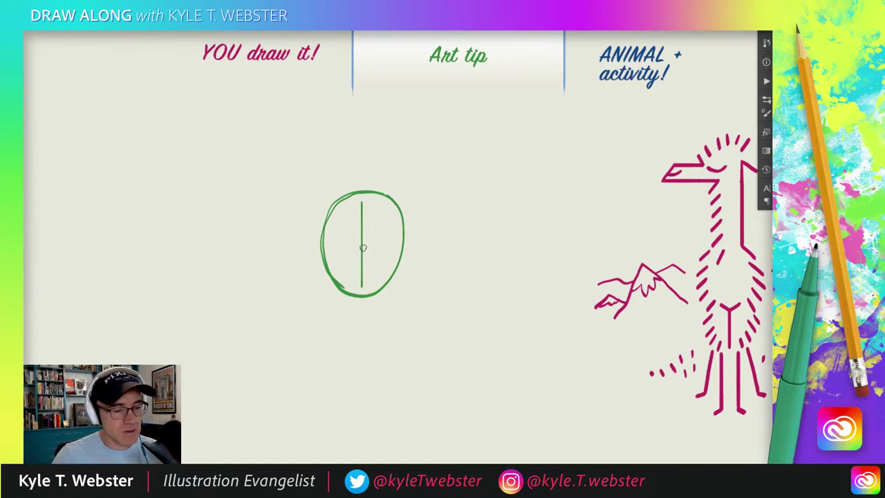
{"action": "mouse_move", "coordinate": [356, 253]}
{"action": "left_mouse_down"}
{"action": "mouse_move", "coordinate": [367, 250]}
{"action": "mouse_move", "coordinate": [368, 227]}
{"action": "left_mouse_up"}
{"action": "left_click_drag", "start_coordinate": [356, 270], "coordinate": [369, 269]}
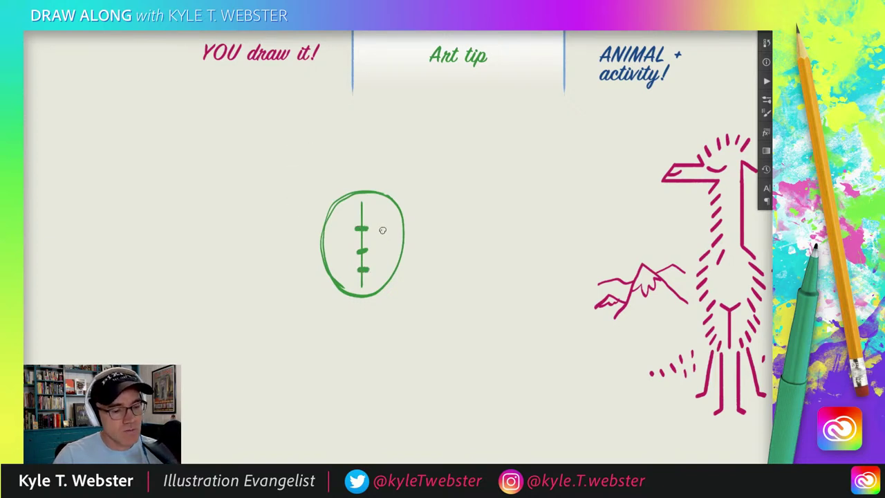
{"action": "left_click", "coordinate": [384, 230]}
{"action": "left_click", "coordinate": [341, 230]}
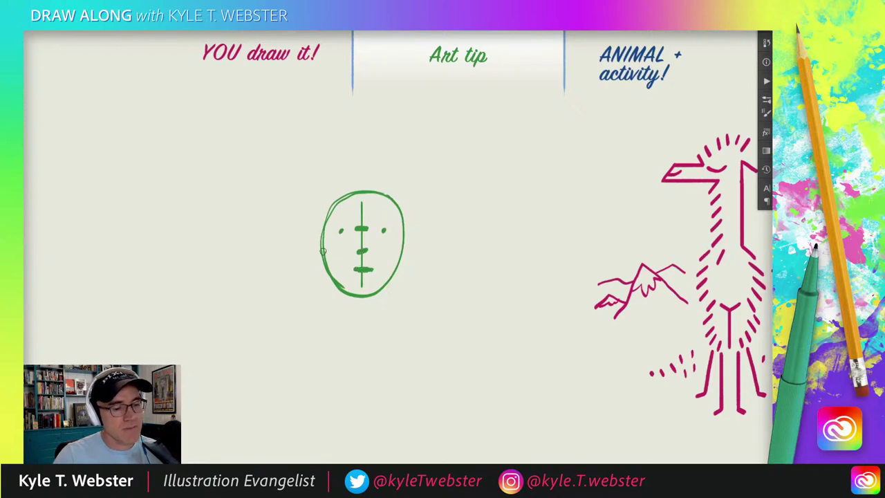
{"action": "mouse_move", "coordinate": [349, 275]}
{"action": "left_mouse_down"}
{"action": "mouse_move", "coordinate": [349, 288]}
{"action": "mouse_move", "coordinate": [352, 281]}
{"action": "left_mouse_up"}
{"action": "mouse_move", "coordinate": [344, 230]}
{"action": "left_mouse_down"}
{"action": "mouse_move", "coordinate": [352, 231]}
{"action": "mouse_move", "coordinate": [334, 233]}
{"action": "mouse_move", "coordinate": [372, 262]}
{"action": "mouse_move", "coordinate": [374, 241]}
{"action": "left_mouse_up"}
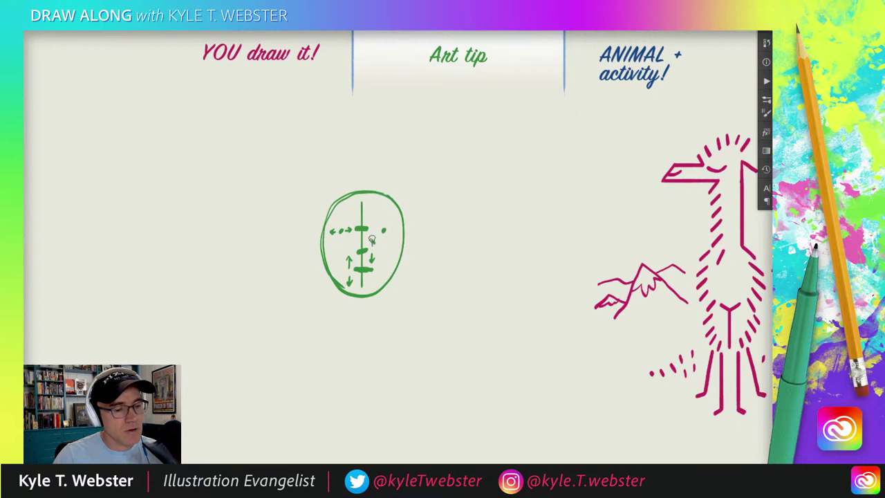
{"action": "scroll", "coordinate": [292, 263], "scroll_direction": "left", "scroll_amount": 5}
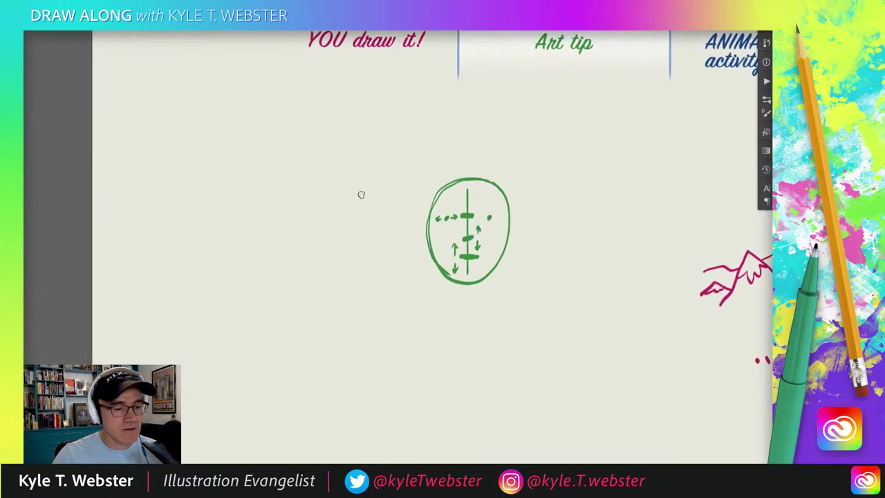
Draw a small green circle face with two eye dots and a w-shaped mouth
{"action": "mouse_move", "coordinate": [364, 202]}
{"action": "left_mouse_down"}
{"action": "mouse_move", "coordinate": [317, 206]}
{"action": "mouse_move", "coordinate": [315, 237]}
{"action": "mouse_move", "coordinate": [335, 258]}
{"action": "mouse_move", "coordinate": [358, 255]}
{"action": "mouse_move", "coordinate": [369, 213]}
{"action": "left_mouse_up"}
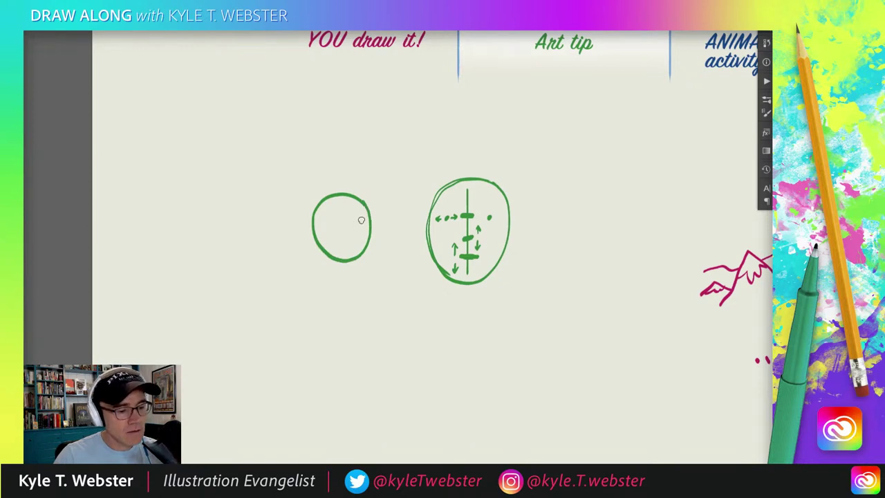
{"action": "left_click", "coordinate": [361, 219]}
{"action": "left_click", "coordinate": [323, 222]}
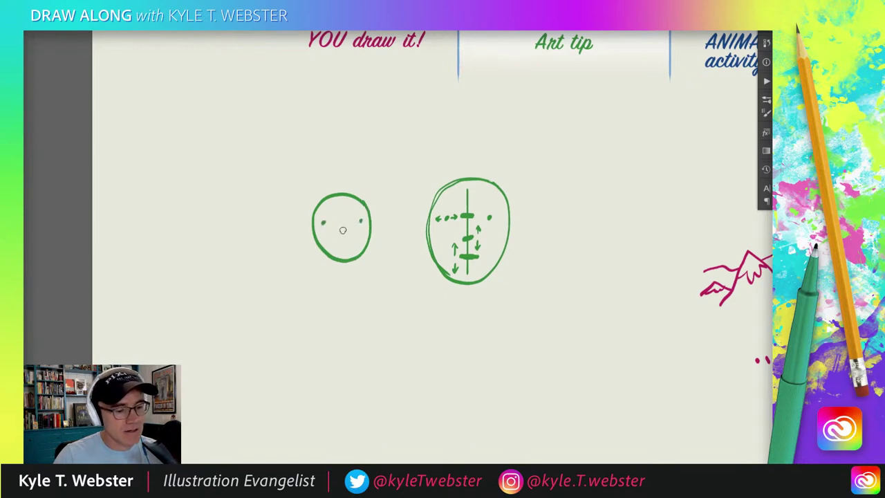
{"action": "mouse_move", "coordinate": [346, 228]}
{"action": "left_mouse_down"}
{"action": "mouse_move", "coordinate": [337, 249]}
{"action": "mouse_move", "coordinate": [304, 265]}
{"action": "mouse_move", "coordinate": [365, 258]}
{"action": "left_mouse_up"}
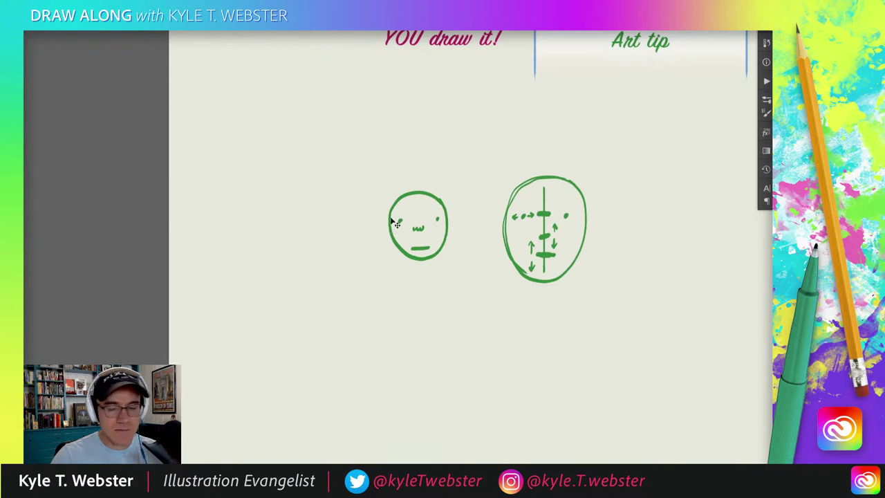
Duplicate the small face and move the copy to the left
{"action": "mouse_move", "coordinate": [385, 193]}
{"action": "left_mouse_down"}
{"action": "mouse_move", "coordinate": [442, 220]}
{"action": "mouse_move", "coordinate": [381, 195]}
{"action": "left_mouse_up"}
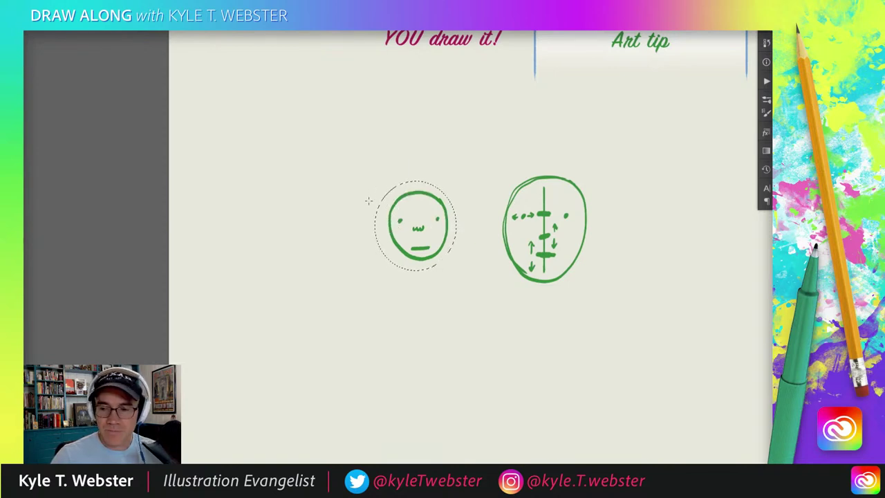
{"action": "mouse_move", "coordinate": [395, 226]}
{"action": "left_mouse_down"}
{"action": "mouse_move", "coordinate": [313, 223]}
{"action": "mouse_move", "coordinate": [356, 223]}
{"action": "mouse_move", "coordinate": [345, 233]}
{"action": "mouse_move", "coordinate": [332, 217]}
{"action": "mouse_move", "coordinate": [346, 246]}
{"action": "mouse_move", "coordinate": [358, 239]}
{"action": "left_mouse_up"}
{"action": "key", "text": "e"}
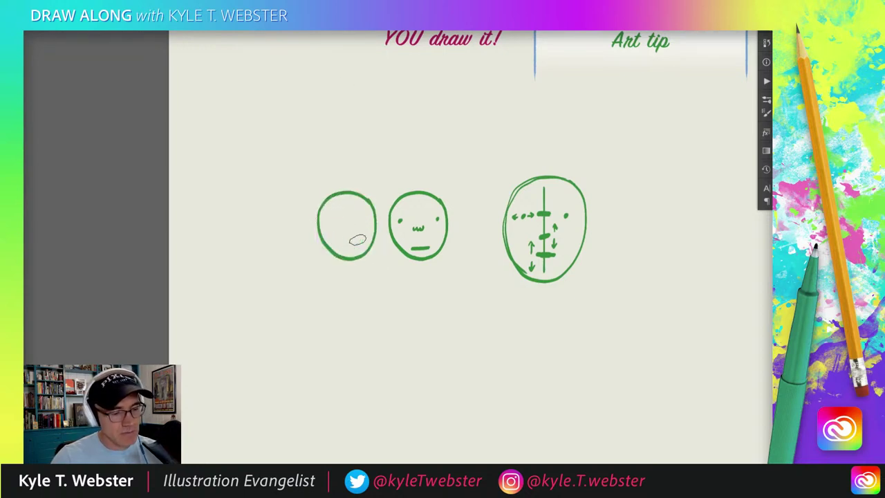
Give the blank circle two eye dots, an L-shaped nose and a short mouth
{"action": "key", "text": "b"}
{"action": "left_click", "coordinate": [351, 218]}
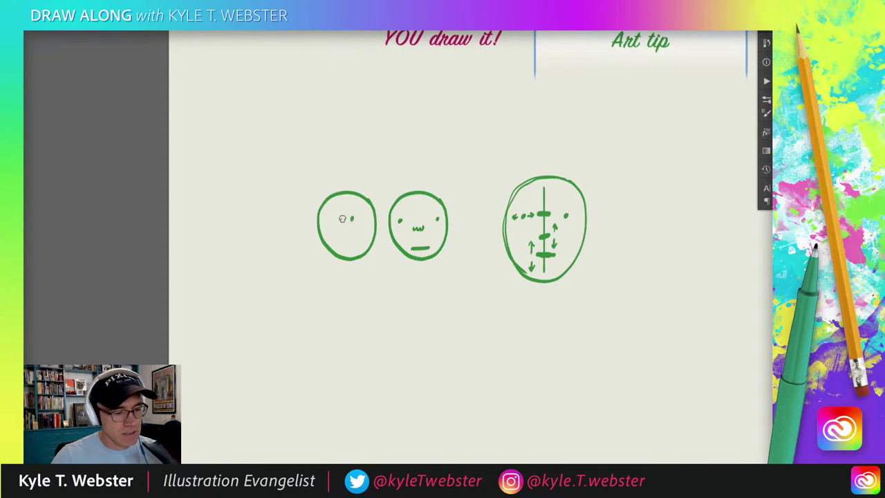
{"action": "left_click", "coordinate": [342, 219]}
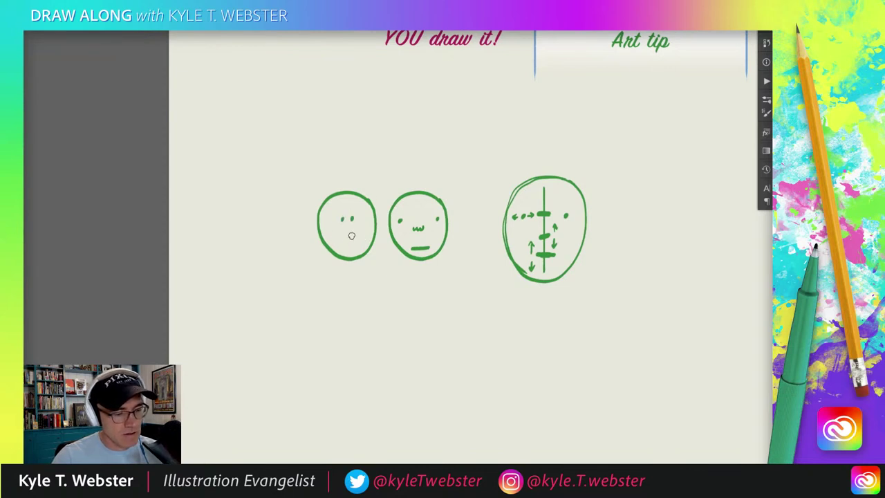
{"action": "left_click_drag", "start_coordinate": [347, 227], "coordinate": [351, 236]}
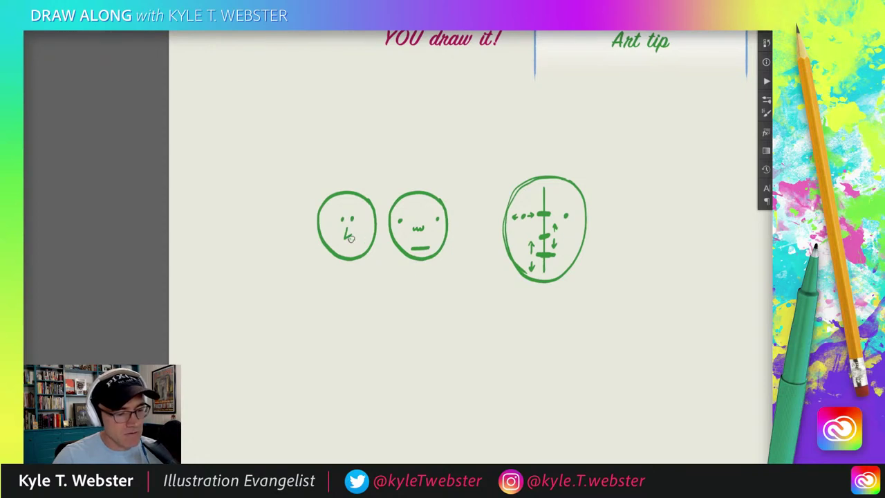
{"action": "left_click_drag", "start_coordinate": [359, 237], "coordinate": [342, 240]}
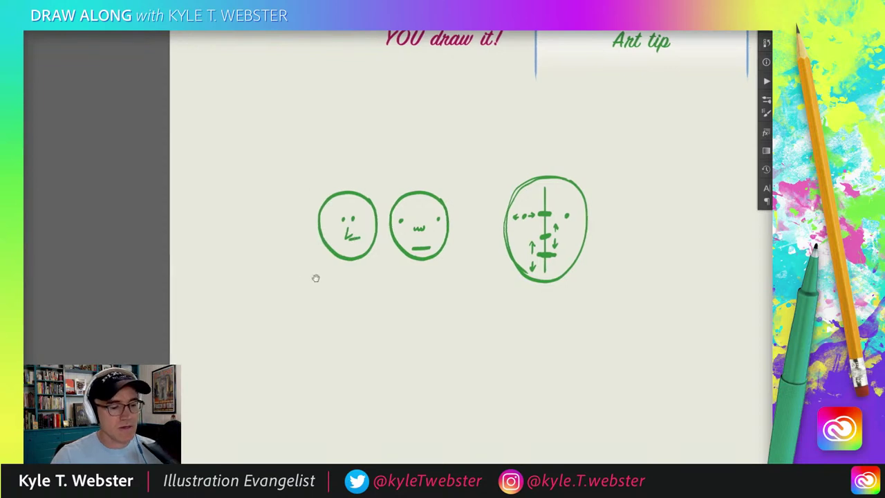
{"action": "left_click_drag", "start_coordinate": [274, 296], "coordinate": [328, 291]}
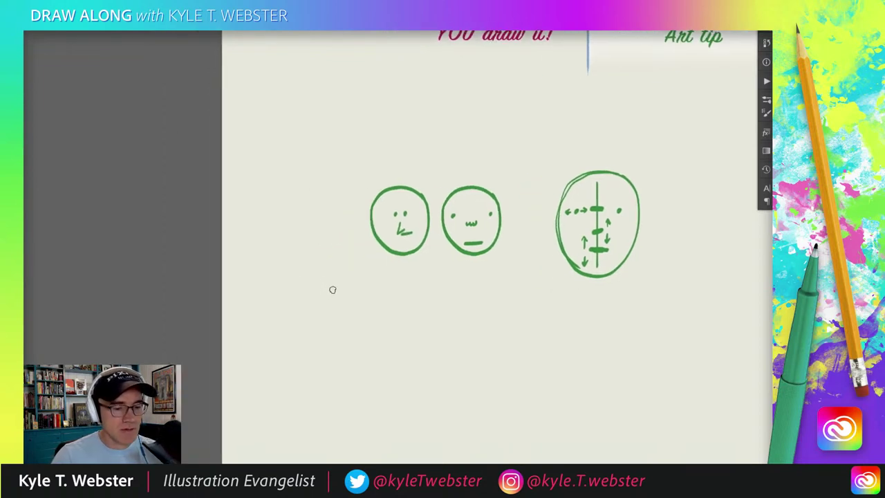
Duplicate the first face, erase its features and redraw front-facing eyes, nose and mouth
{"action": "mouse_move", "coordinate": [369, 194]}
{"action": "left_mouse_down"}
{"action": "mouse_move", "coordinate": [397, 270]}
{"action": "mouse_move", "coordinate": [439, 237]}
{"action": "mouse_move", "coordinate": [379, 181]}
{"action": "mouse_move", "coordinate": [323, 233]}
{"action": "mouse_move", "coordinate": [292, 225]}
{"action": "left_mouse_up"}
{"action": "key", "text": "ctrl+d"}
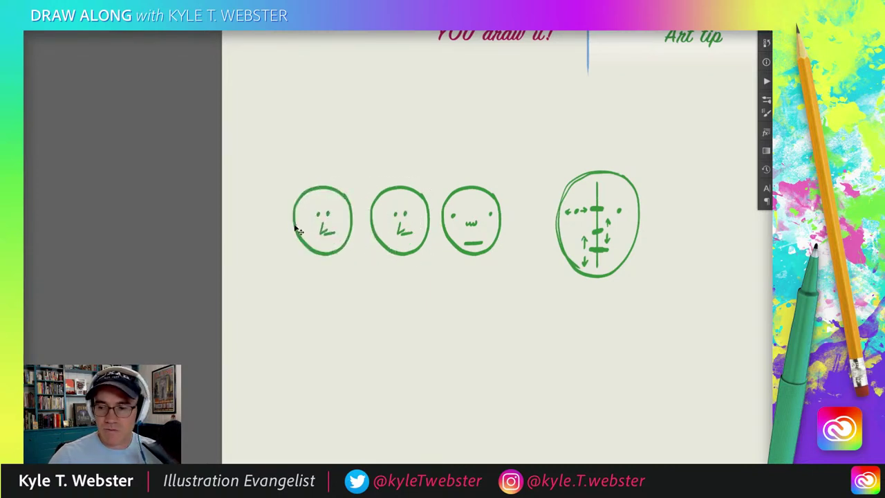
{"action": "key", "text": "e"}
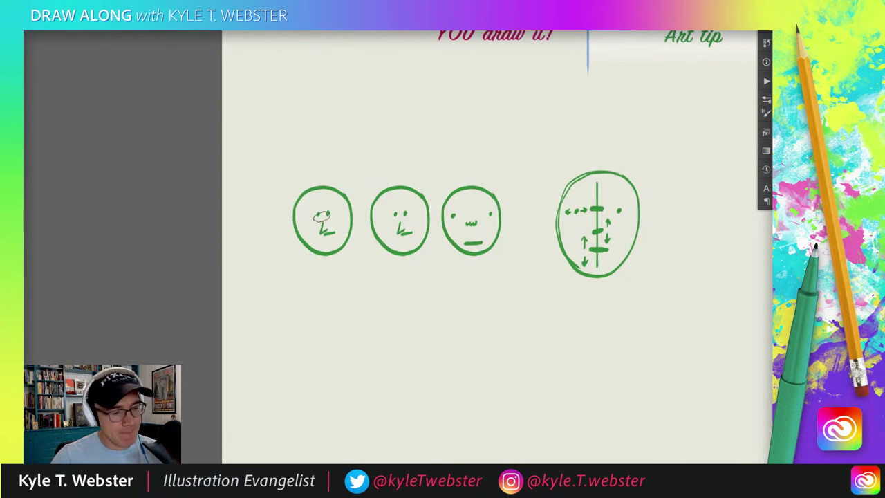
{"action": "mouse_move", "coordinate": [319, 216]}
{"action": "left_mouse_down"}
{"action": "mouse_move", "coordinate": [318, 228]}
{"action": "mouse_move", "coordinate": [336, 221]}
{"action": "left_mouse_up"}
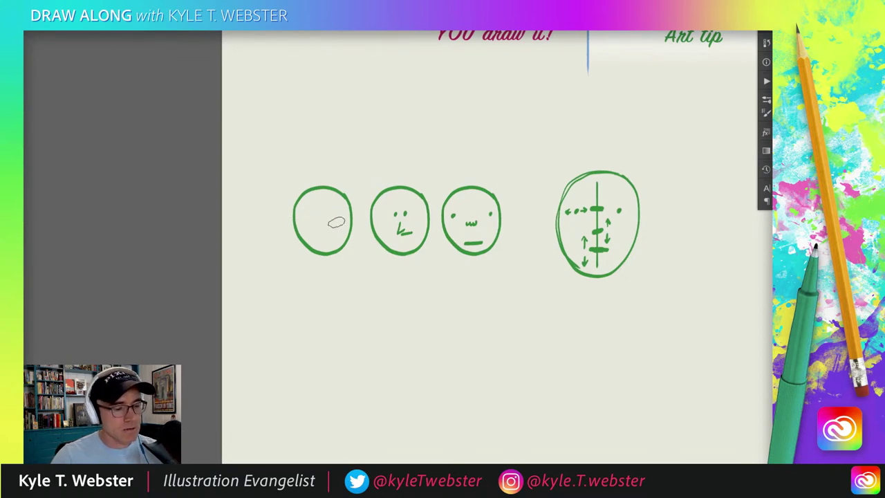
{"action": "key", "text": "b"}
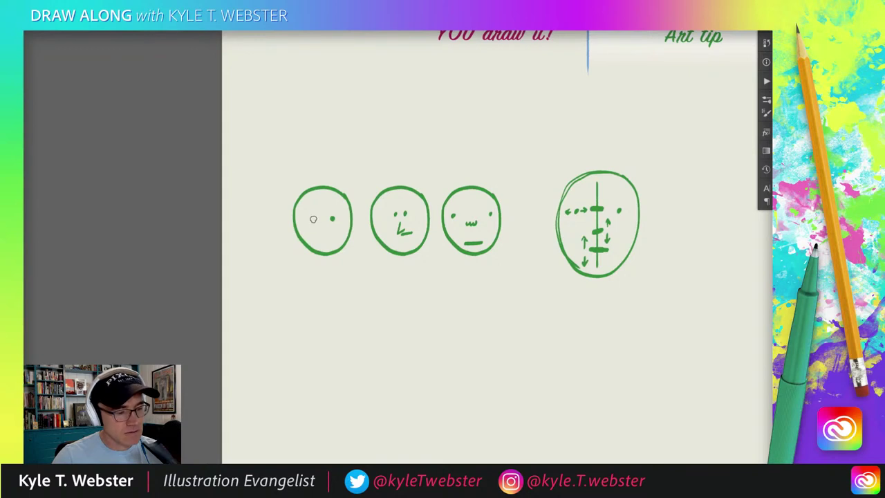
{"action": "left_click", "coordinate": [314, 219]}
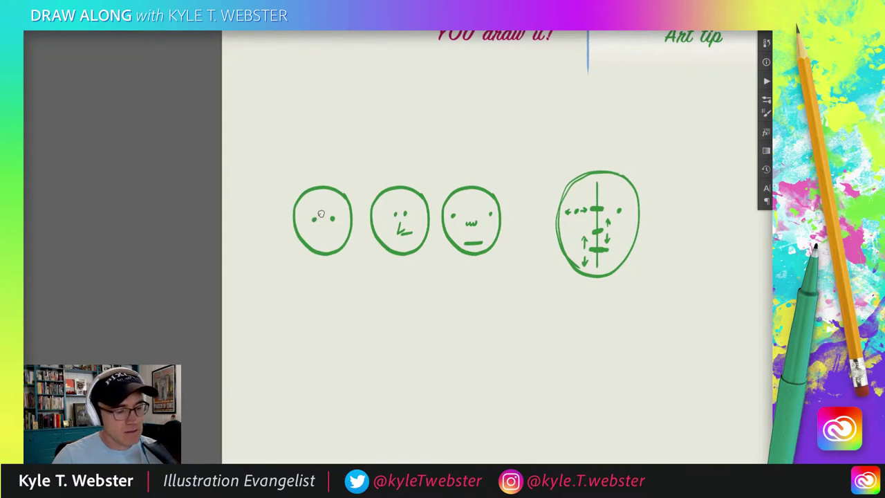
{"action": "mouse_move", "coordinate": [320, 217]}
{"action": "left_mouse_down"}
{"action": "mouse_move", "coordinate": [324, 230]}
{"action": "mouse_move", "coordinate": [331, 218]}
{"action": "left_mouse_up"}
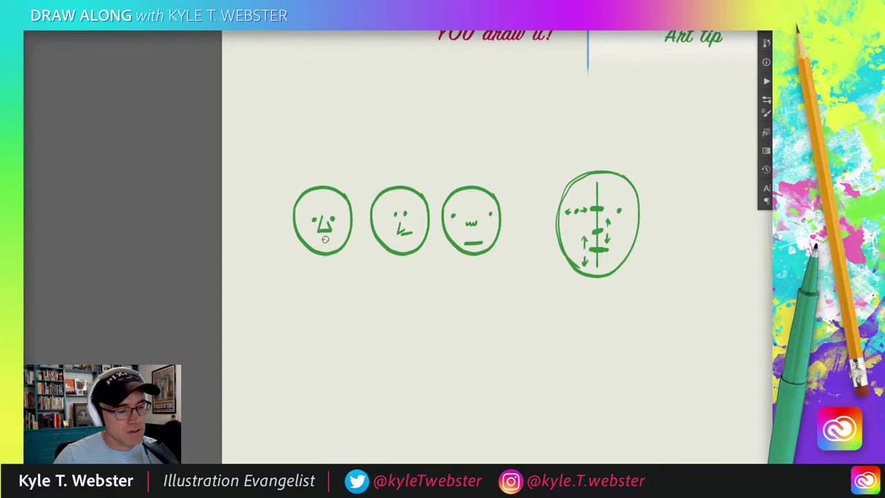
{"action": "left_click_drag", "start_coordinate": [320, 238], "coordinate": [328, 238]}
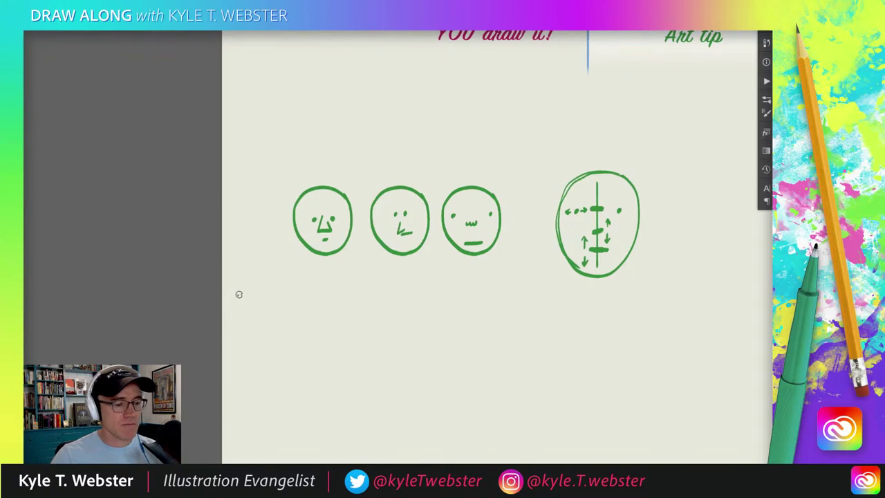
Label the three faces 1, 2 and 3
{"action": "left_click_drag", "start_coordinate": [322, 164], "coordinate": [322, 175]}
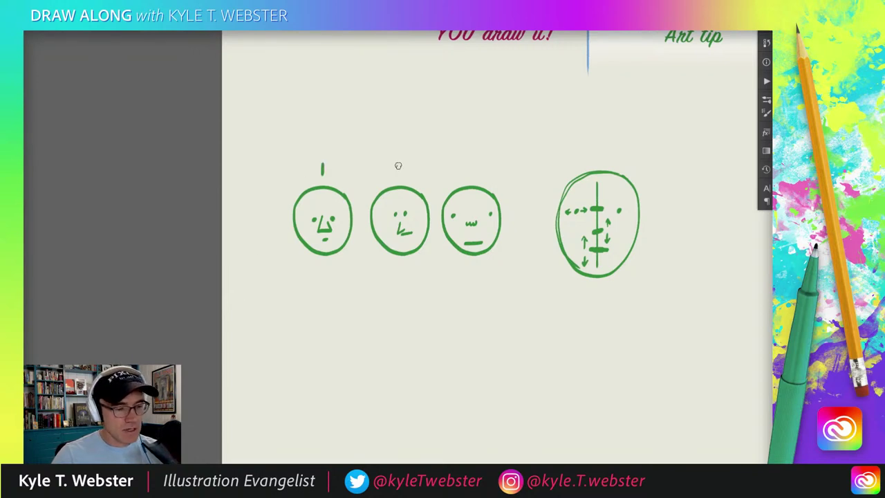
{"action": "left_click_drag", "start_coordinate": [393, 168], "coordinate": [405, 173]}
{"action": "left_click_drag", "start_coordinate": [462, 165], "coordinate": [463, 174]}
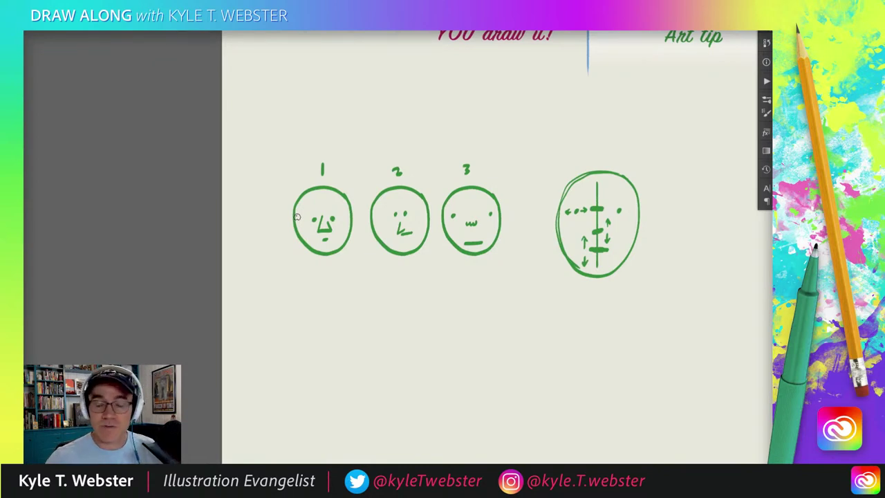
{"action": "scroll", "coordinate": [336, 267], "scroll_direction": "down", "scroll_amount": 2}
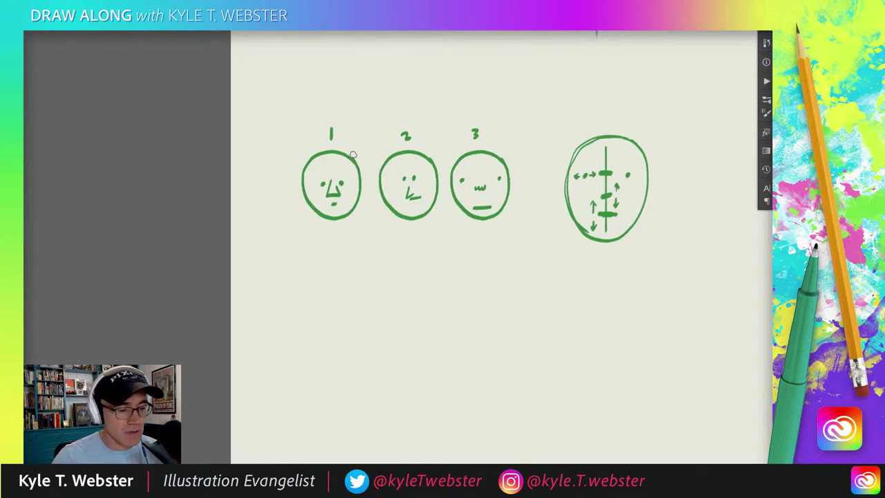
Draw an arrow down from face 1 to a square head topped with hair dashes
{"action": "mouse_move", "coordinate": [333, 224]}
{"action": "left_mouse_down"}
{"action": "mouse_move", "coordinate": [333, 247]}
{"action": "mouse_move", "coordinate": [339, 240]}
{"action": "left_mouse_up"}
{"action": "mouse_move", "coordinate": [356, 291]}
{"action": "left_mouse_down"}
{"action": "mouse_move", "coordinate": [357, 330]}
{"action": "mouse_move", "coordinate": [317, 331]}
{"action": "mouse_move", "coordinate": [315, 289]}
{"action": "mouse_move", "coordinate": [356, 281]}
{"action": "left_mouse_up"}
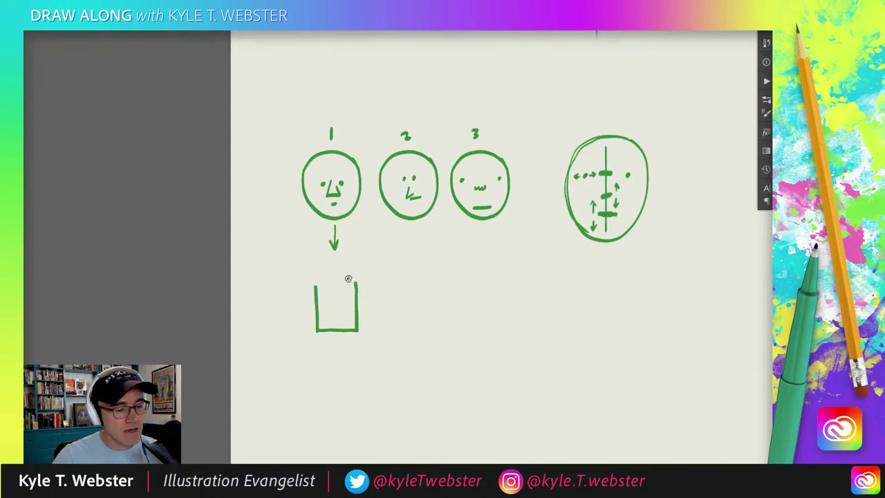
{"action": "left_click", "coordinate": [356, 277]}
{"action": "left_click", "coordinate": [352, 278]}
{"action": "left_click", "coordinate": [347, 278]}
{"action": "left_click", "coordinate": [343, 278]}
{"action": "left_click", "coordinate": [338, 278]}
{"action": "left_click", "coordinate": [333, 279]}
{"action": "left_click", "coordinate": [328, 279]}
{"action": "left_click", "coordinate": [322, 279]}
{"action": "left_click", "coordinate": [318, 280]}
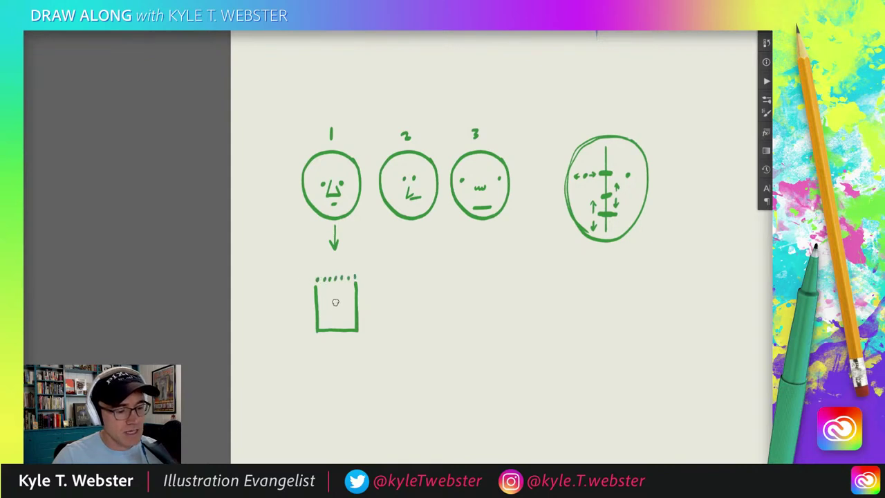
Add a nose, eye, ears, neck and collar to the square head, and start a curly-haired head
{"action": "mouse_move", "coordinate": [335, 302]}
{"action": "left_mouse_down"}
{"action": "mouse_move", "coordinate": [330, 315]}
{"action": "mouse_move", "coordinate": [346, 313]}
{"action": "mouse_move", "coordinate": [343, 305]}
{"action": "left_mouse_up"}
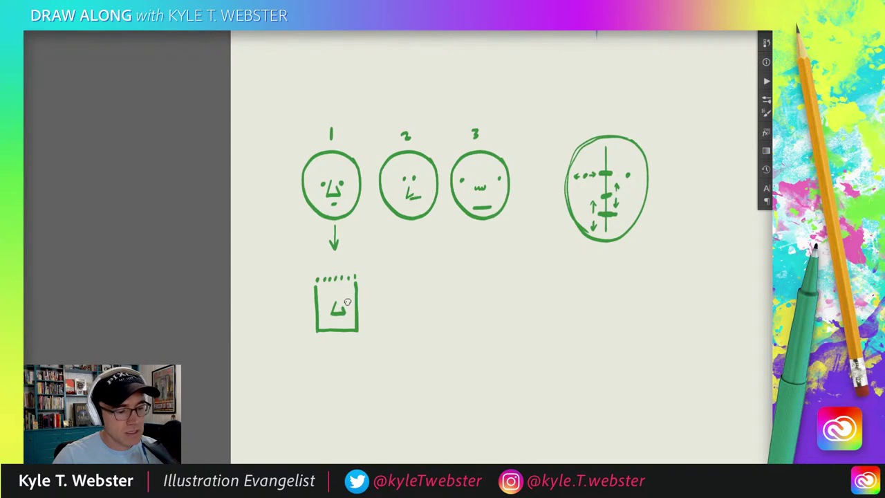
{"action": "left_click", "coordinate": [327, 303]}
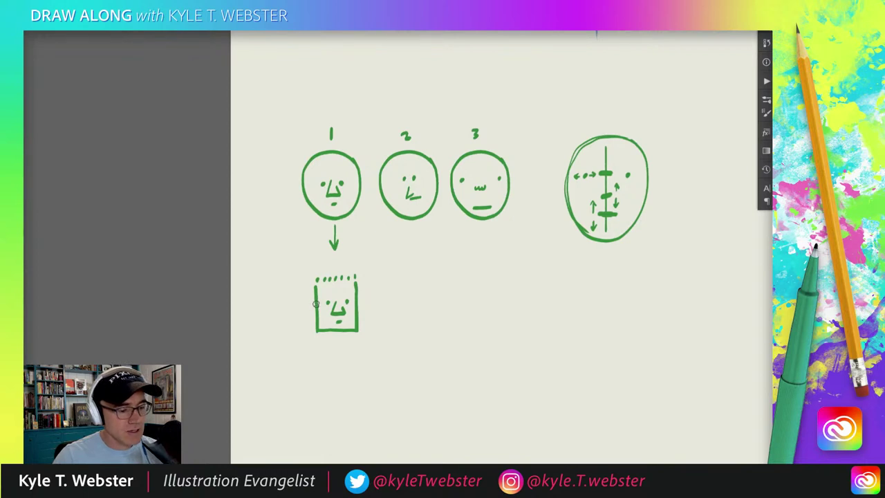
{"action": "mouse_move", "coordinate": [311, 303]}
{"action": "left_mouse_down"}
{"action": "mouse_move", "coordinate": [362, 301]}
{"action": "mouse_move", "coordinate": [362, 310]}
{"action": "mouse_move", "coordinate": [304, 348]}
{"action": "left_mouse_up"}
{"action": "mouse_move", "coordinate": [358, 331]}
{"action": "left_mouse_down"}
{"action": "mouse_move", "coordinate": [364, 346]}
{"action": "mouse_move", "coordinate": [319, 340]}
{"action": "mouse_move", "coordinate": [224, 298]}
{"action": "left_mouse_up"}
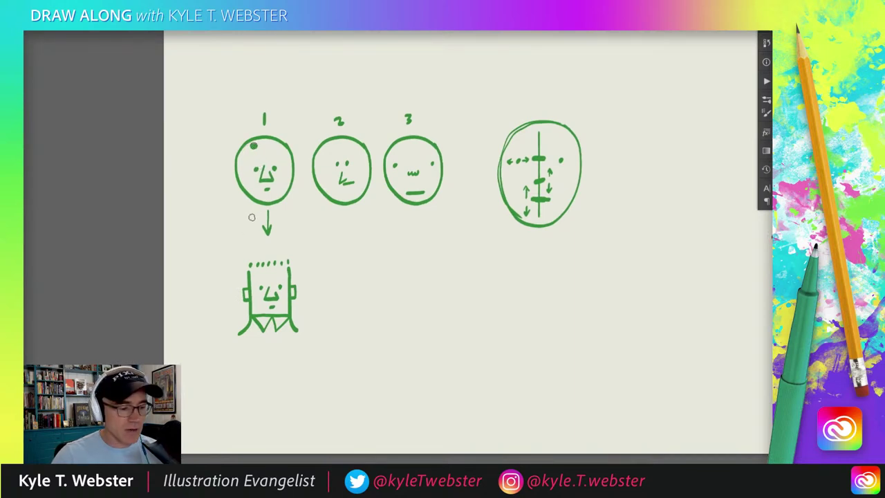
{"action": "left_click_drag", "start_coordinate": [251, 217], "coordinate": [319, 200]}
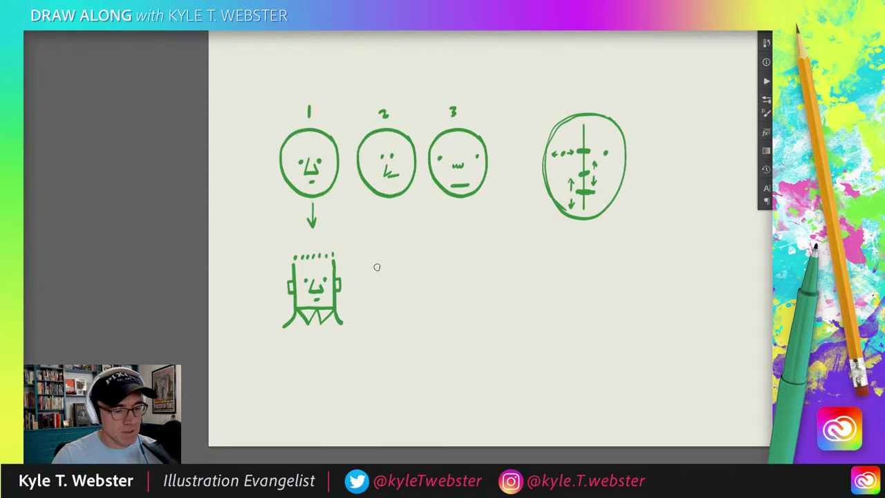
{"action": "mouse_move", "coordinate": [376, 267]}
{"action": "left_mouse_down"}
{"action": "mouse_move", "coordinate": [398, 311]}
{"action": "mouse_move", "coordinate": [407, 308]}
{"action": "mouse_move", "coordinate": [420, 291]}
{"action": "mouse_move", "coordinate": [420, 259]}
{"action": "mouse_move", "coordinate": [422, 281]}
{"action": "mouse_move", "coordinate": [441, 279]}
{"action": "mouse_move", "coordinate": [442, 265]}
{"action": "mouse_move", "coordinate": [431, 276]}
{"action": "mouse_move", "coordinate": [424, 261]}
{"action": "mouse_move", "coordinate": [441, 247]}
{"action": "mouse_move", "coordinate": [416, 254]}
{"action": "mouse_move", "coordinate": [412, 227]}
{"action": "mouse_move", "coordinate": [411, 255]}
{"action": "mouse_move", "coordinate": [404, 225]}
{"action": "mouse_move", "coordinate": [394, 250]}
{"action": "mouse_move", "coordinate": [387, 245]}
{"action": "mouse_move", "coordinate": [396, 226]}
{"action": "mouse_move", "coordinate": [373, 251]}
{"action": "mouse_move", "coordinate": [399, 261]}
{"action": "mouse_move", "coordinate": [355, 243]}
{"action": "mouse_move", "coordinate": [374, 275]}
{"action": "left_mouse_up"}
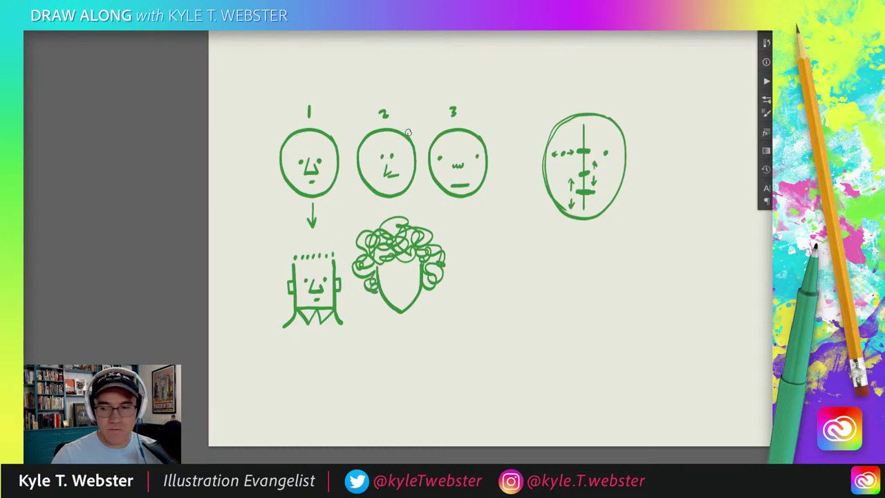
Lasso face 2's eyes, nose and mouth and copy them into the curly-haired head
{"action": "key", "text": "l"}
{"action": "mouse_move", "coordinate": [393, 147]}
{"action": "left_mouse_down"}
{"action": "mouse_move", "coordinate": [376, 174]}
{"action": "mouse_move", "coordinate": [395, 186]}
{"action": "mouse_move", "coordinate": [398, 147]}
{"action": "left_mouse_up"}
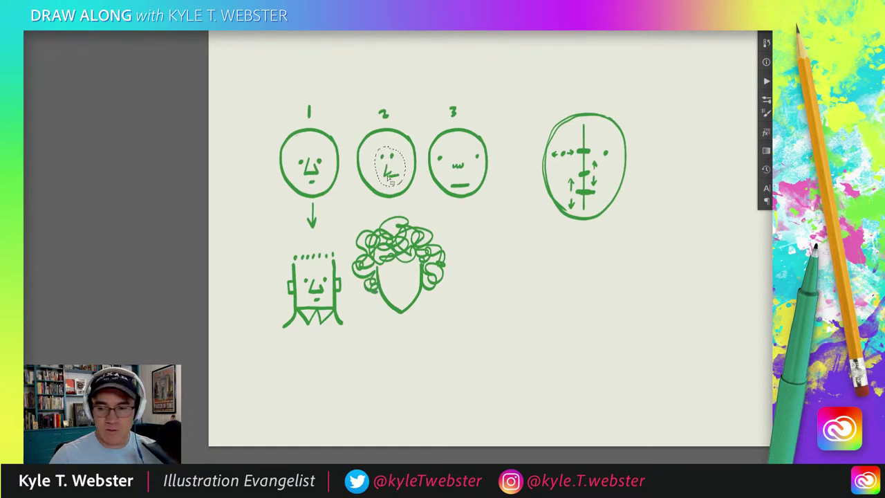
{"action": "left_click_drag", "start_coordinate": [389, 178], "coordinate": [399, 286]}
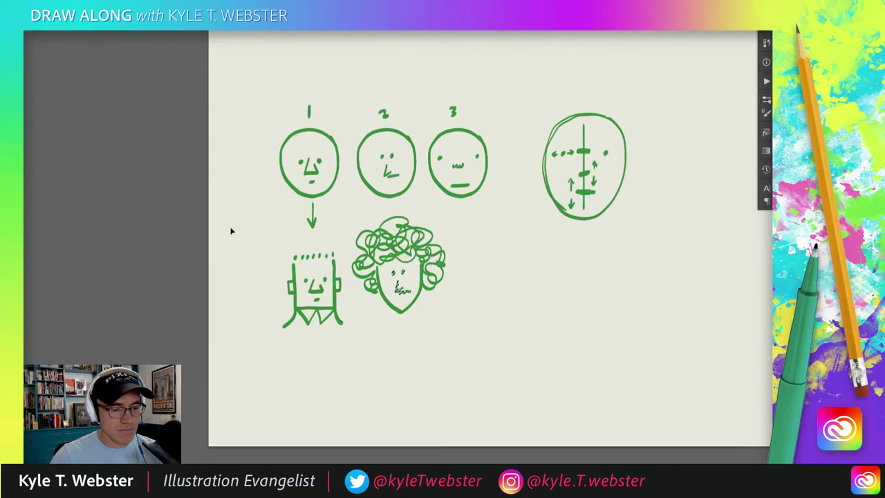
{"action": "key", "text": "ctrl+d"}
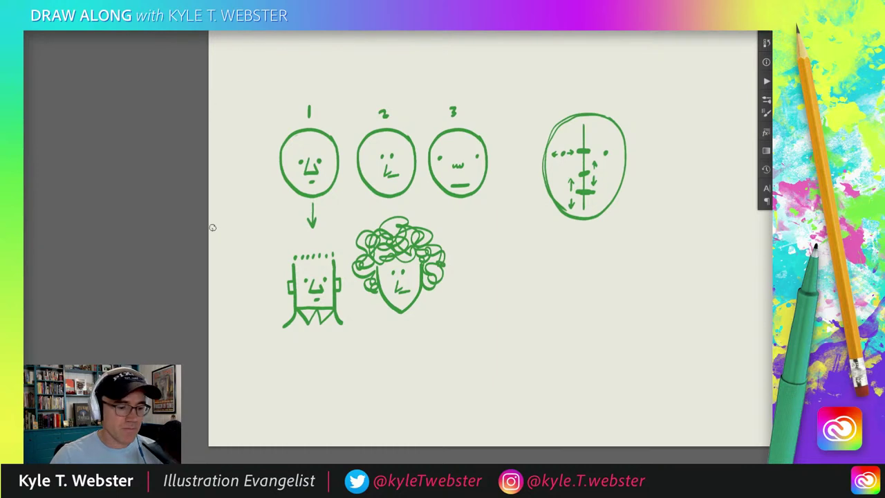
Draw a neck and shoulders under the curly-haired head
{"action": "mouse_move", "coordinate": [395, 310]}
{"action": "left_mouse_down"}
{"action": "mouse_move", "coordinate": [394, 331]}
{"action": "mouse_move", "coordinate": [422, 329]}
{"action": "mouse_move", "coordinate": [381, 335]}
{"action": "left_mouse_up"}
{"action": "mouse_move", "coordinate": [410, 328]}
{"action": "left_mouse_down"}
{"action": "mouse_move", "coordinate": [416, 331]}
{"action": "mouse_move", "coordinate": [391, 336]}
{"action": "left_mouse_up"}
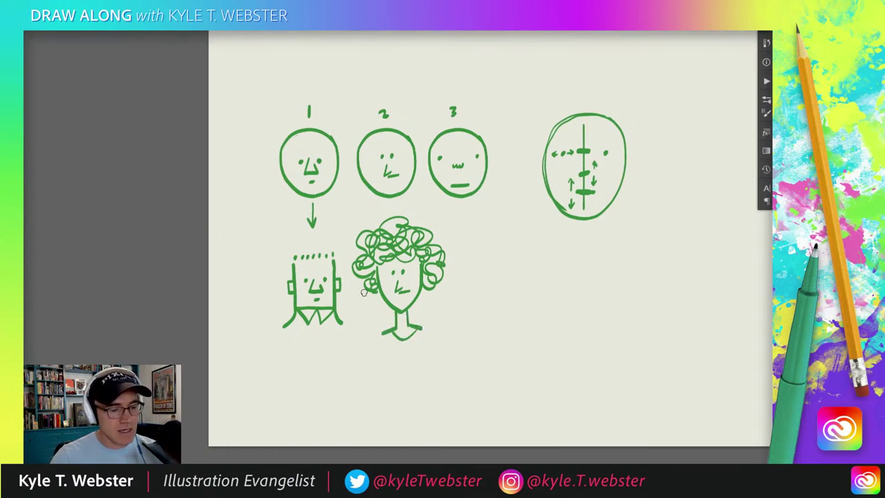
{"action": "scroll", "coordinate": [272, 283], "scroll_direction": "right", "scroll_amount": 2}
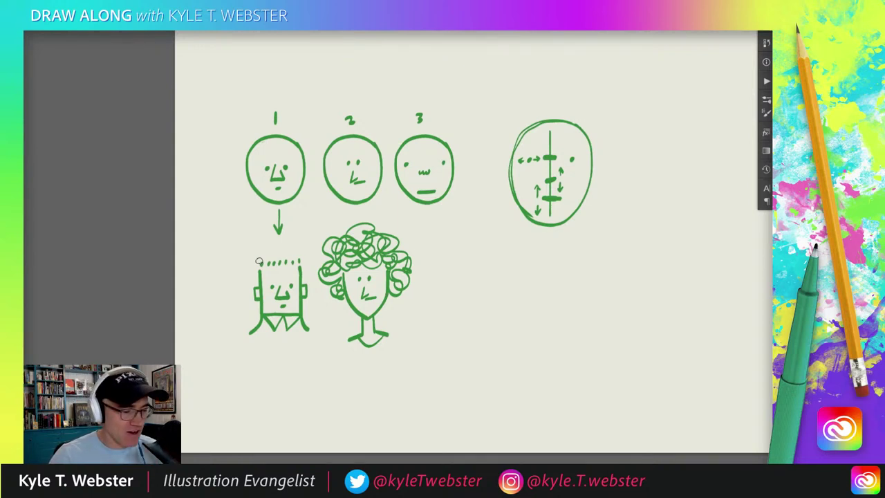
Lasso all the green face sketches, delete them and deselect
{"action": "scroll", "coordinate": [251, 204], "scroll_direction": "right", "scroll_amount": 5}
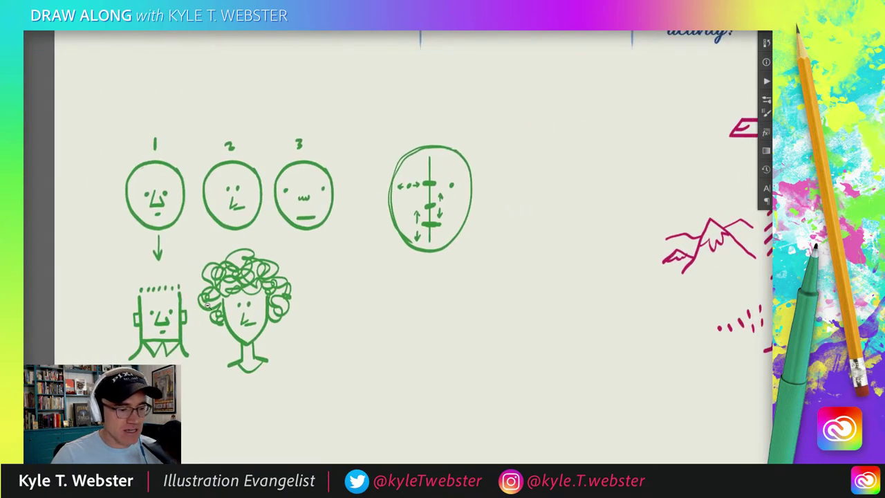
{"action": "scroll", "coordinate": [206, 304], "scroll_direction": "down", "scroll_amount": 3}
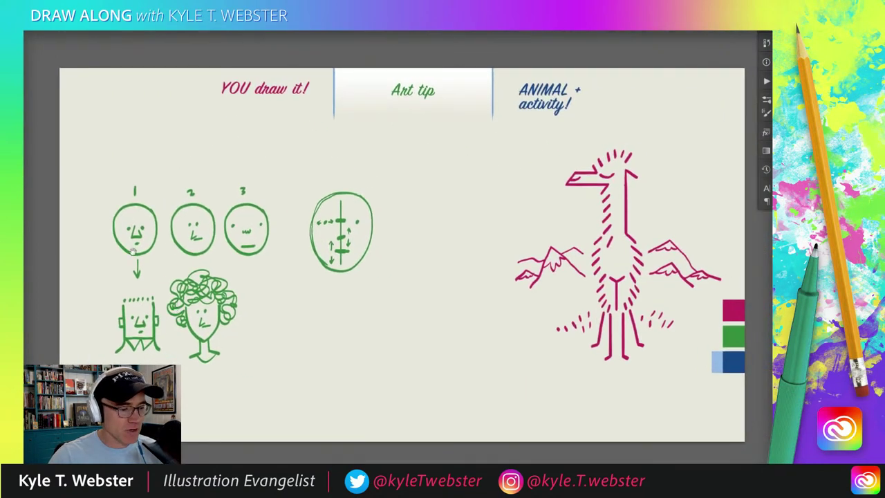
{"action": "scroll", "coordinate": [194, 283], "scroll_direction": "left", "scroll_amount": 1}
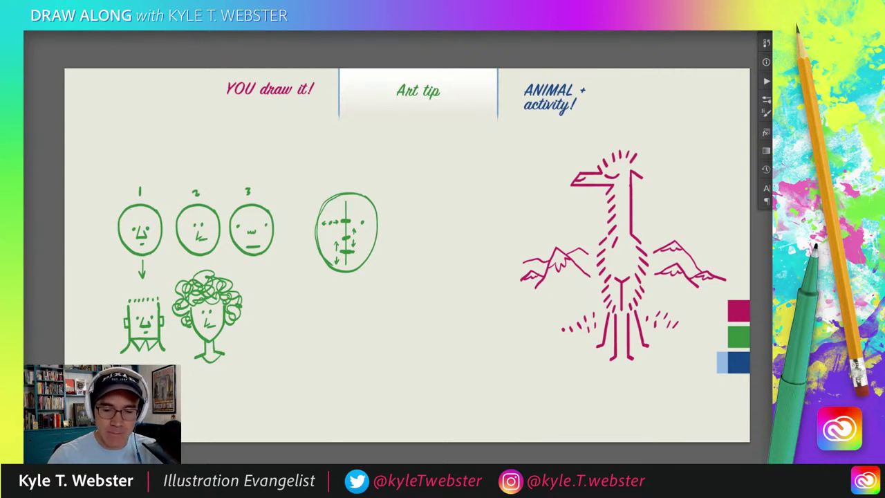
{"action": "mouse_move", "coordinate": [270, 155]}
{"action": "left_mouse_down"}
{"action": "mouse_move", "coordinate": [198, 153]}
{"action": "mouse_move", "coordinate": [84, 332]}
{"action": "mouse_move", "coordinate": [448, 217]}
{"action": "left_mouse_up"}
{"action": "left_click_drag", "start_coordinate": [420, 185], "coordinate": [271, 156]}
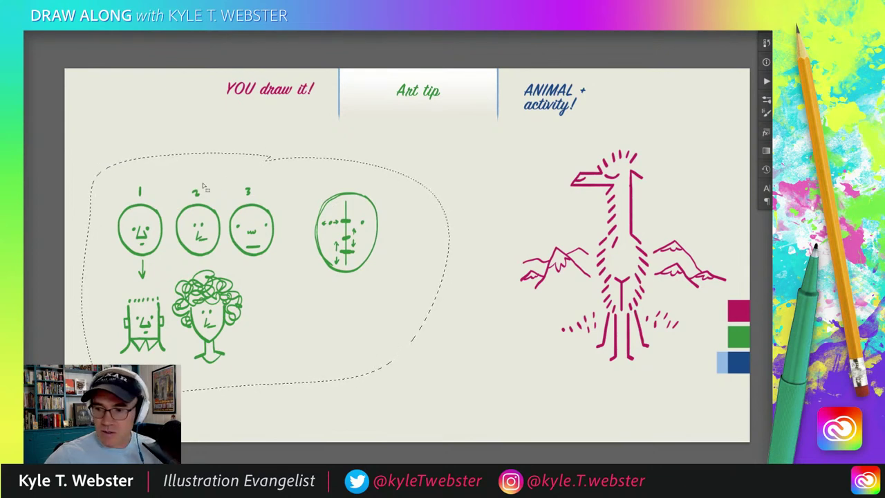
{"action": "key", "text": "Delete"}
{"action": "key", "text": "ctrl+d"}
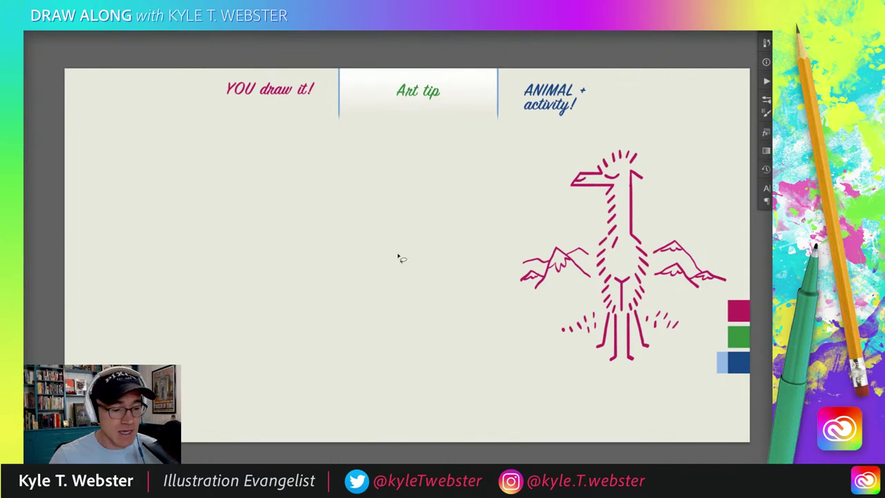
Hide the bird-and-mountains example and show the surfing-monkey and fox examples
{"action": "left_click_drag", "start_coordinate": [396, 258], "coordinate": [372, 257]}
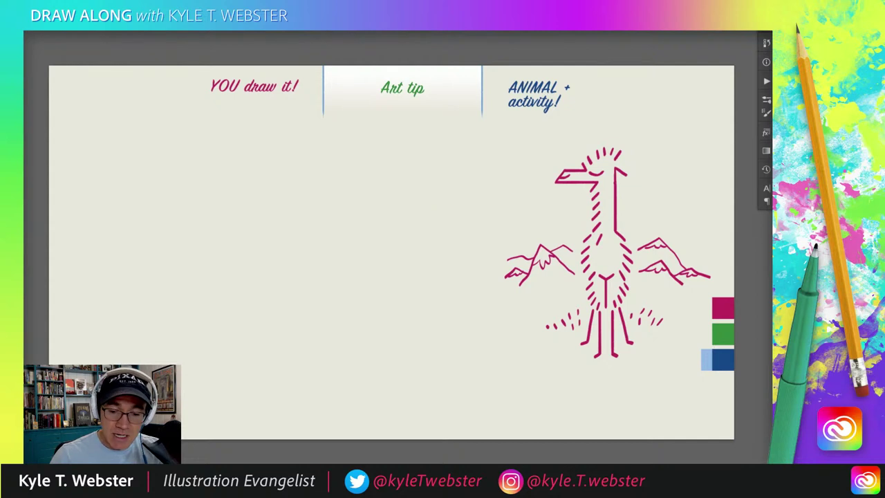
{"action": "key", "text": "ctrl+a"}
{"action": "key", "text": "Delete"}
{"action": "key", "text": "ctrl+v"}
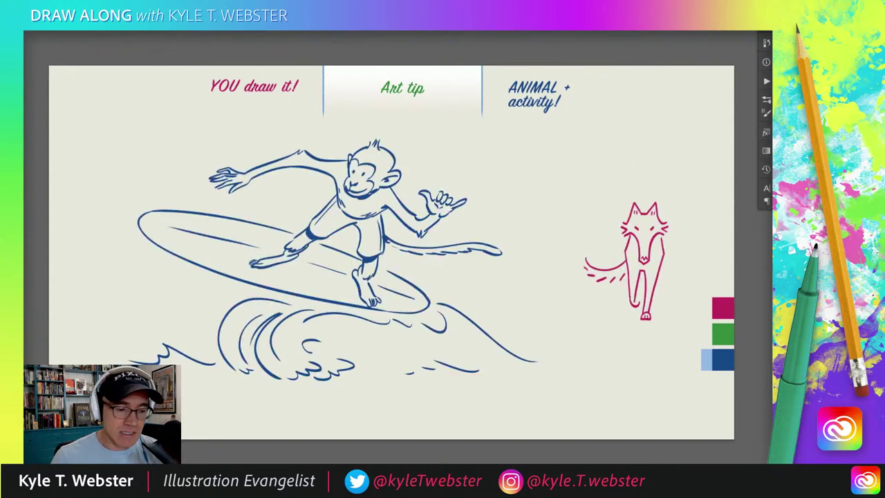
Cycle to the bat-and-apple examples, then the alligator-and-whale examples
{"action": "key", "text": "ctrl+a"}
{"action": "key", "text": "Delete"}
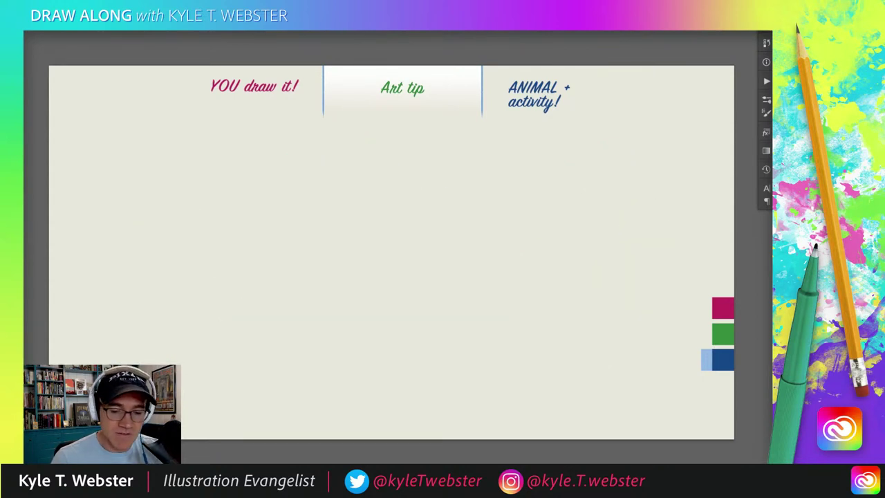
{"action": "key", "text": "ctrl+v"}
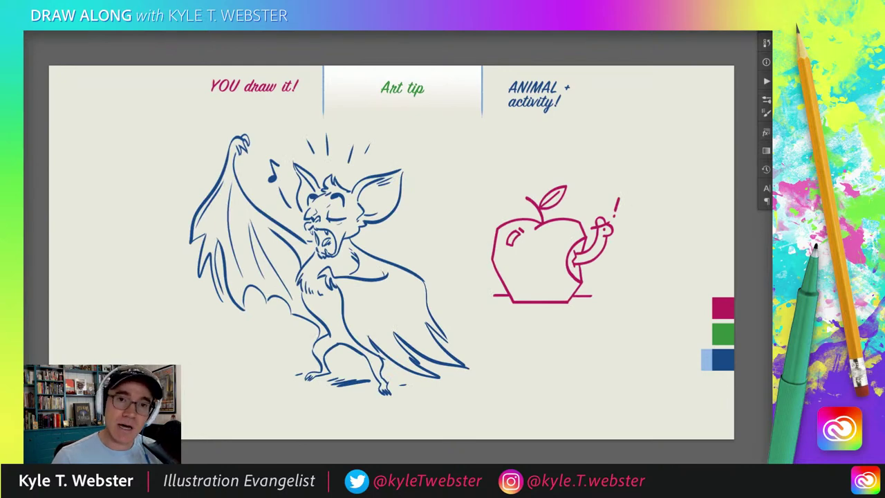
{"action": "key", "text": "ctrl+a"}
{"action": "key", "text": "Delete"}
{"action": "key", "text": "ctrl+v"}
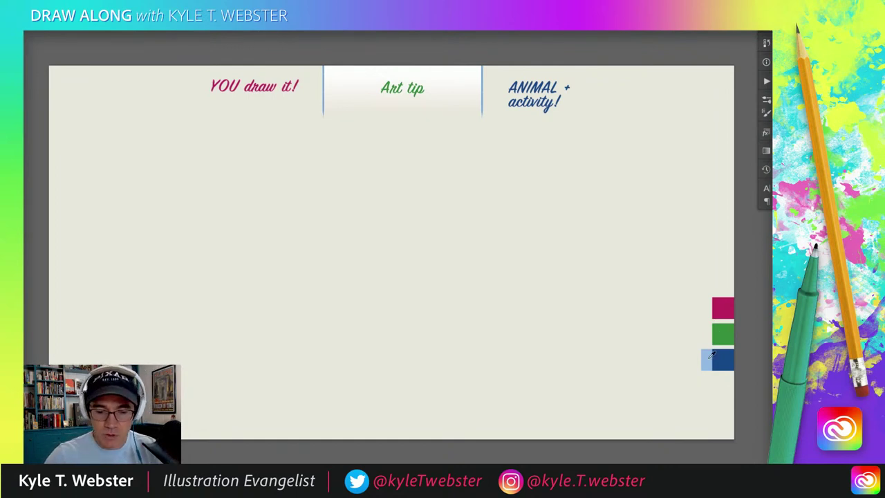
{"action": "left_click", "coordinate": [333, 167]}
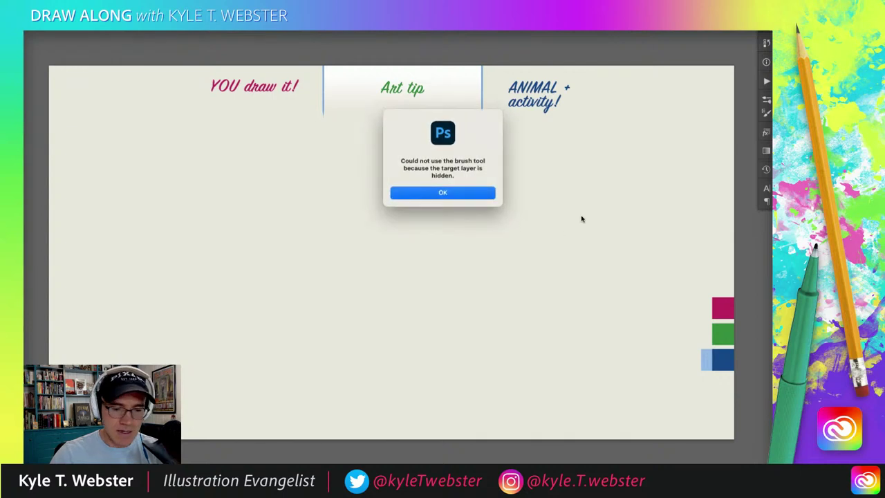
{"action": "left_click", "coordinate": [463, 193]}
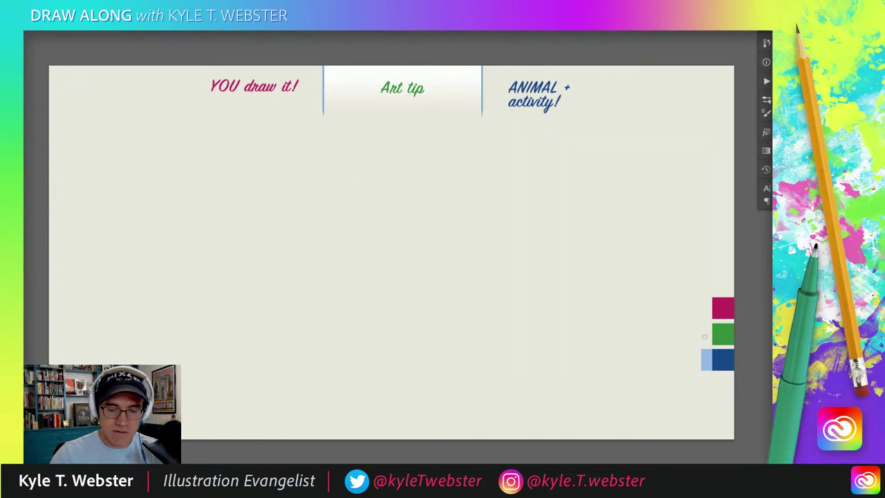
{"action": "mouse_move", "coordinate": [324, 178]}
{"action": "left_mouse_down"}
{"action": "mouse_move", "coordinate": [422, 250]}
{"action": "mouse_move", "coordinate": [253, 268]}
{"action": "mouse_move", "coordinate": [436, 289]}
{"action": "mouse_move", "coordinate": [331, 319]}
{"action": "mouse_move", "coordinate": [424, 350]}
{"action": "mouse_move", "coordinate": [264, 394]}
{"action": "left_mouse_up"}
{"action": "key", "text": "ctrl+z"}
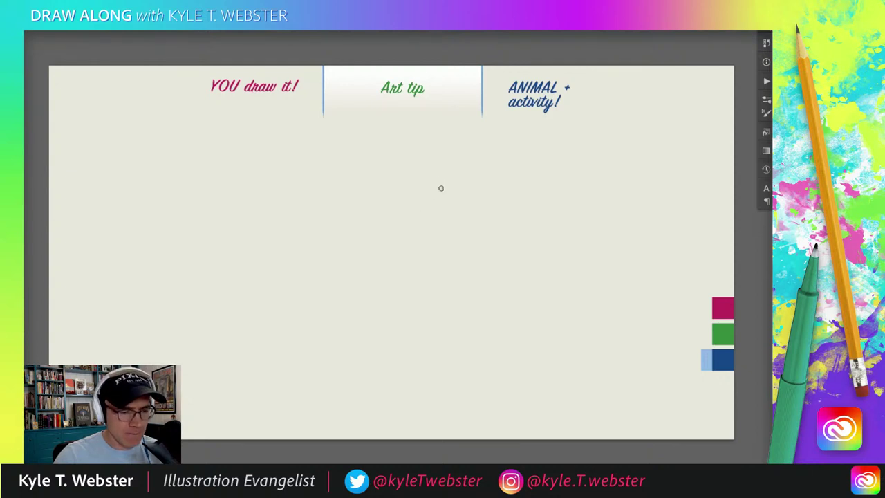
Sketch the square head in light blue with ear, jaw, mouth, eye and brow
{"action": "mouse_move", "coordinate": [440, 188]}
{"action": "left_mouse_down"}
{"action": "mouse_move", "coordinate": [398, 180]}
{"action": "mouse_move", "coordinate": [391, 220]}
{"action": "mouse_move", "coordinate": [410, 238]}
{"action": "left_mouse_up"}
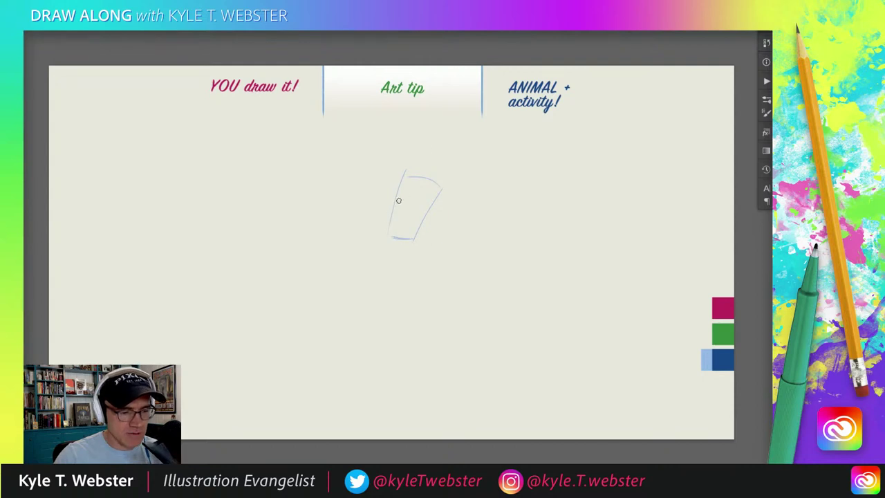
{"action": "left_click_drag", "start_coordinate": [423, 212], "coordinate": [419, 220]}
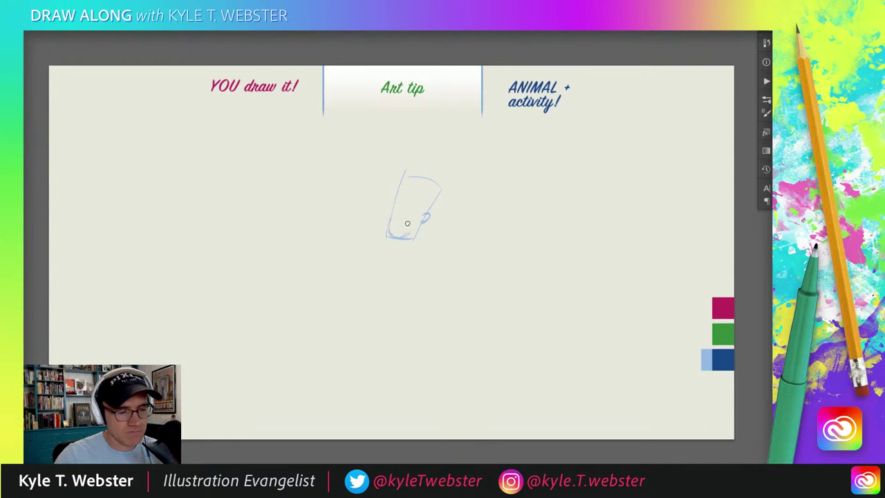
{"action": "mouse_move", "coordinate": [413, 234]}
{"action": "left_mouse_down"}
{"action": "mouse_move", "coordinate": [420, 237]}
{"action": "mouse_move", "coordinate": [382, 232]}
{"action": "mouse_move", "coordinate": [384, 224]}
{"action": "left_mouse_up"}
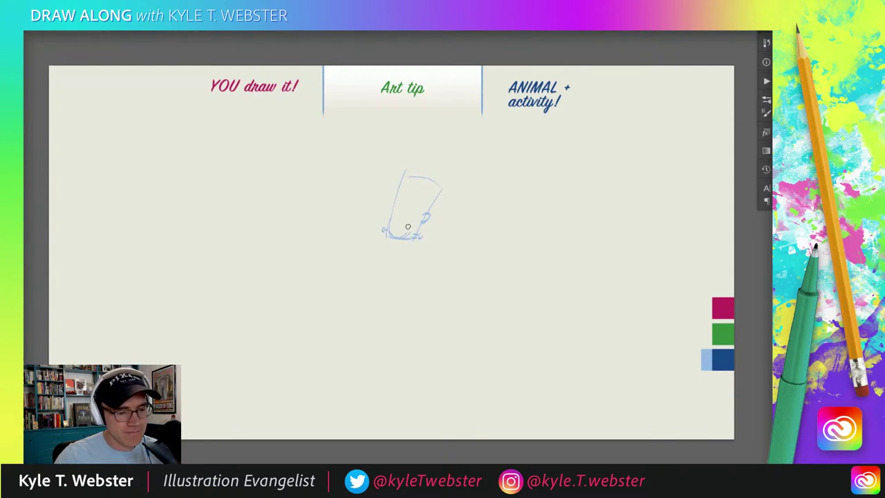
{"action": "left_click_drag", "start_coordinate": [412, 225], "coordinate": [403, 225]}
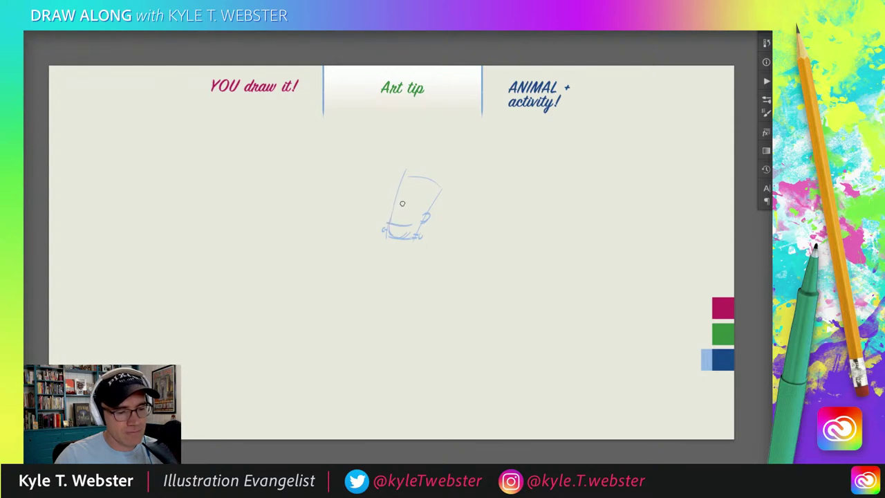
{"action": "mouse_move", "coordinate": [397, 213]}
{"action": "left_mouse_down"}
{"action": "mouse_move", "coordinate": [392, 218]}
{"action": "mouse_move", "coordinate": [402, 220]}
{"action": "left_mouse_up"}
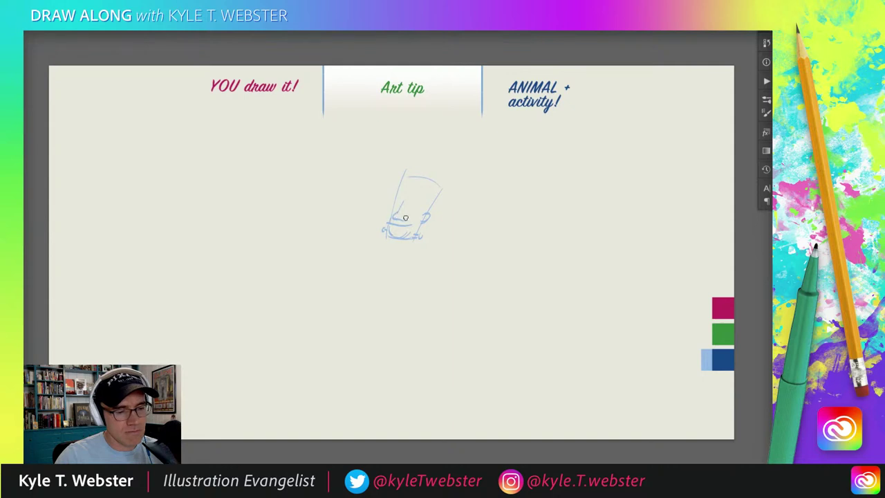
{"action": "mouse_move", "coordinate": [397, 205]}
{"action": "left_mouse_down"}
{"action": "mouse_move", "coordinate": [392, 219]}
{"action": "mouse_move", "coordinate": [404, 219]}
{"action": "left_mouse_up"}
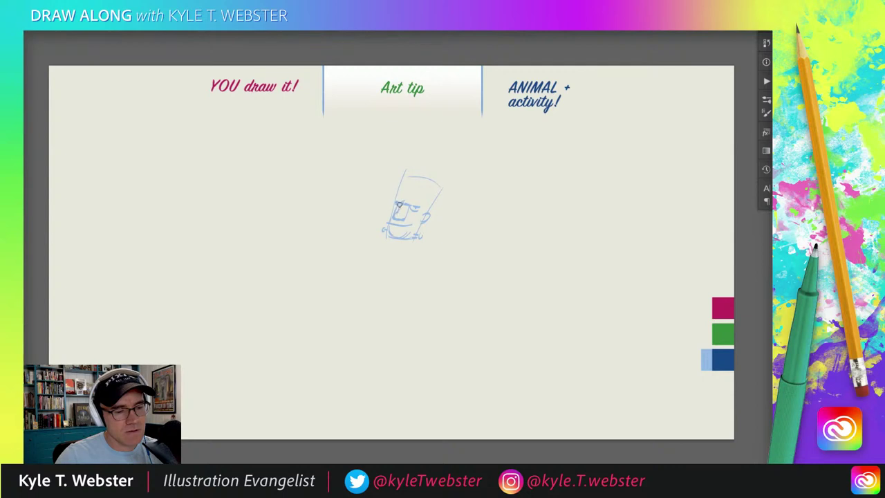
{"action": "mouse_move", "coordinate": [399, 204]}
{"action": "left_mouse_down"}
{"action": "mouse_move", "coordinate": [417, 191]}
{"action": "mouse_move", "coordinate": [394, 201]}
{"action": "mouse_move", "coordinate": [408, 167]}
{"action": "left_mouse_up"}
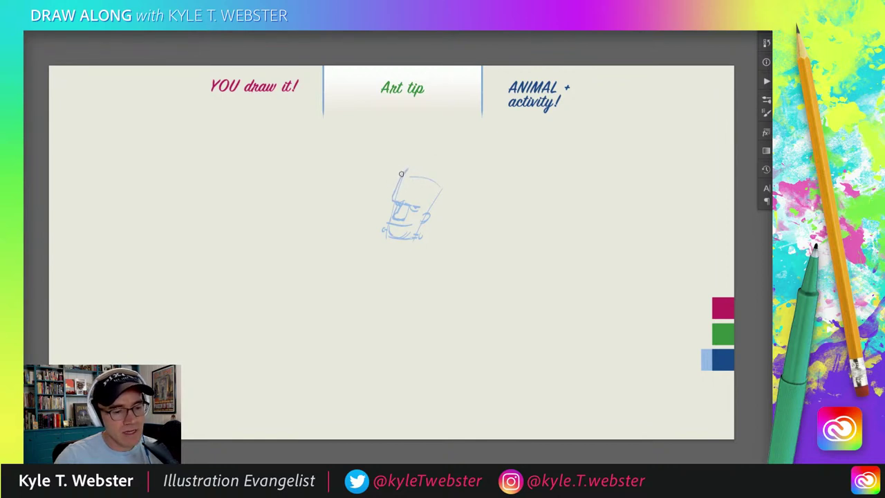
Outline the floppy Santa hat, the beard line and a shoulder line below the chin
{"action": "mouse_move", "coordinate": [403, 155]}
{"action": "left_mouse_down"}
{"action": "mouse_move", "coordinate": [434, 163]}
{"action": "mouse_move", "coordinate": [453, 188]}
{"action": "mouse_move", "coordinate": [447, 201]}
{"action": "mouse_move", "coordinate": [434, 200]}
{"action": "mouse_move", "coordinate": [419, 171]}
{"action": "left_mouse_up"}
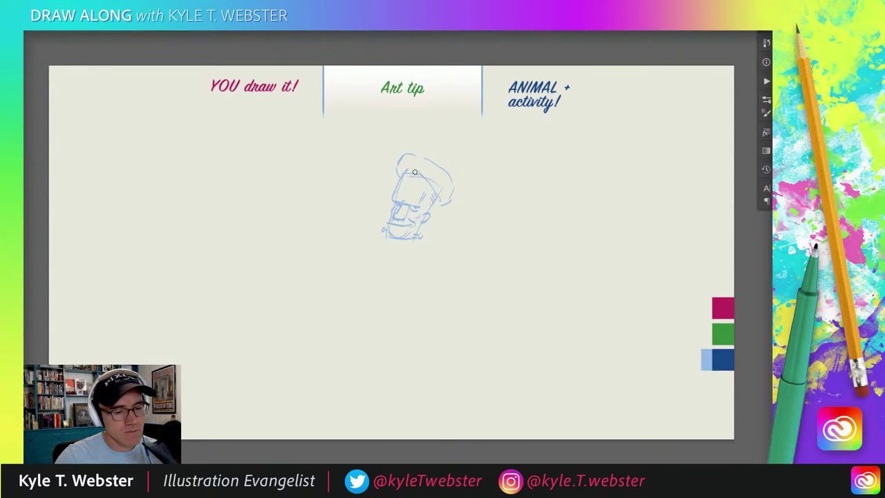
{"action": "mouse_move", "coordinate": [425, 155]}
{"action": "left_mouse_down"}
{"action": "mouse_move", "coordinate": [453, 173]}
{"action": "mouse_move", "coordinate": [452, 201]}
{"action": "mouse_move", "coordinate": [460, 184]}
{"action": "mouse_move", "coordinate": [461, 193]}
{"action": "mouse_move", "coordinate": [441, 232]}
{"action": "mouse_move", "coordinate": [457, 193]}
{"action": "mouse_move", "coordinate": [444, 194]}
{"action": "mouse_move", "coordinate": [443, 241]}
{"action": "left_mouse_up"}
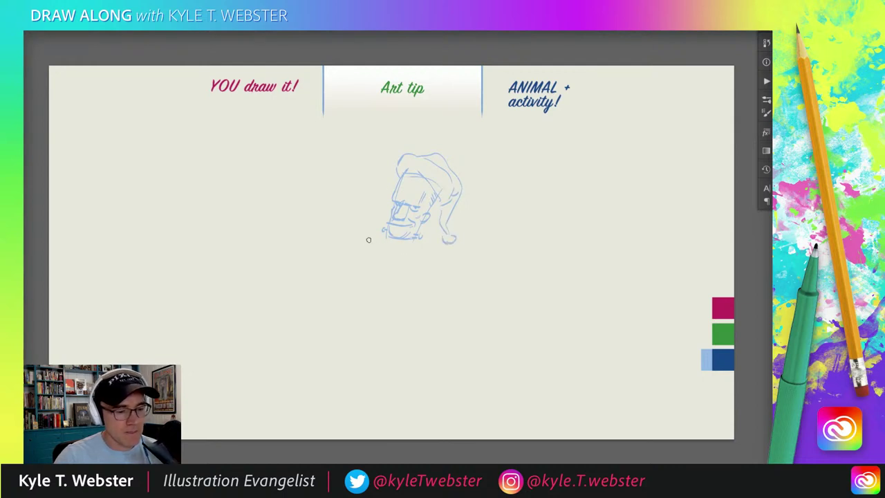
{"action": "left_click_drag", "start_coordinate": [384, 235], "coordinate": [372, 246]}
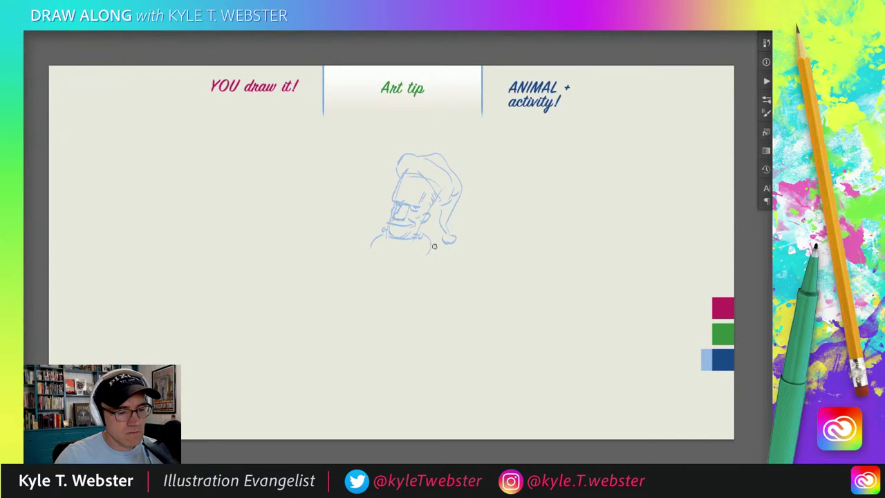
{"action": "mouse_move", "coordinate": [434, 246]}
{"action": "left_mouse_down"}
{"action": "mouse_move", "coordinate": [459, 266]}
{"action": "mouse_move", "coordinate": [443, 254]}
{"action": "mouse_move", "coordinate": [468, 302]}
{"action": "mouse_move", "coordinate": [452, 312]}
{"action": "mouse_move", "coordinate": [466, 298]}
{"action": "mouse_move", "coordinate": [469, 314]}
{"action": "mouse_move", "coordinate": [454, 316]}
{"action": "mouse_move", "coordinate": [447, 304]}
{"action": "mouse_move", "coordinate": [452, 316]}
{"action": "mouse_move", "coordinate": [426, 275]}
{"action": "left_mouse_up"}
Undo the misplaced shoulder stroke and sketch the hand and the gift box's left edge
{"action": "key", "text": "ctrl+z"}
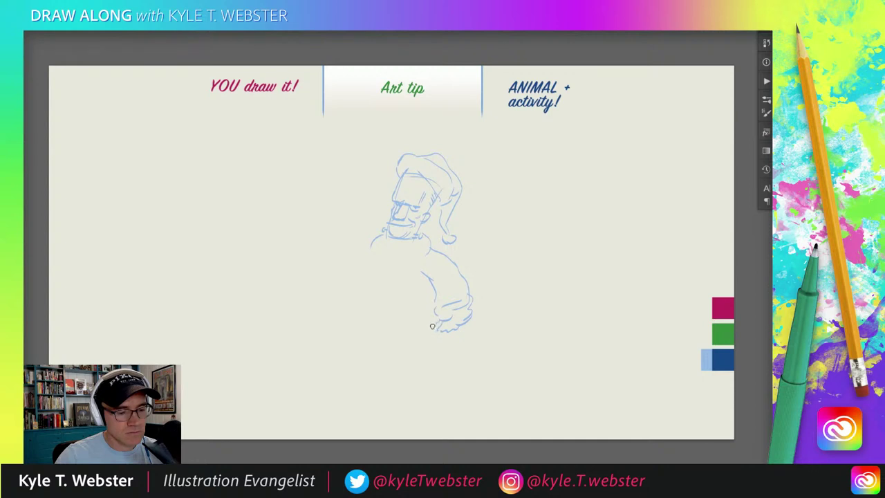
{"action": "left_click_drag", "start_coordinate": [432, 325], "coordinate": [443, 320]}
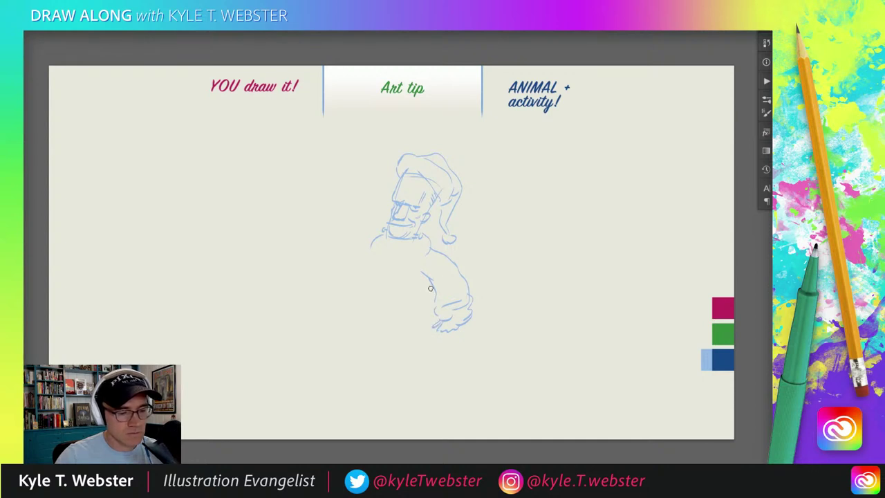
{"action": "mouse_move", "coordinate": [432, 282]}
{"action": "left_mouse_down"}
{"action": "mouse_move", "coordinate": [412, 290]}
{"action": "mouse_move", "coordinate": [411, 329]}
{"action": "mouse_move", "coordinate": [427, 327]}
{"action": "mouse_move", "coordinate": [447, 299]}
{"action": "mouse_move", "coordinate": [473, 314]}
{"action": "mouse_move", "coordinate": [471, 272]}
{"action": "mouse_move", "coordinate": [397, 283]}
{"action": "mouse_move", "coordinate": [411, 330]}
{"action": "left_mouse_up"}
Refine the shoulder line and add ribbon bands across the gift box
{"action": "left_click_drag", "start_coordinate": [468, 272], "coordinate": [456, 268]}
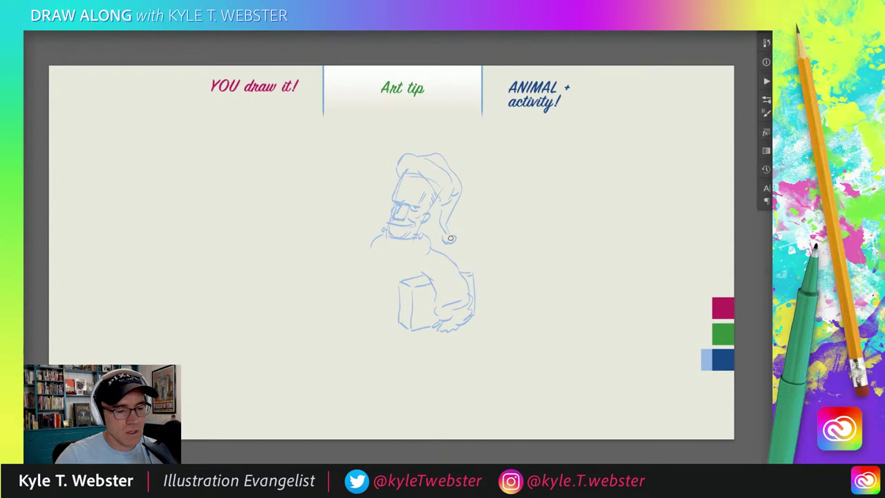
{"action": "mouse_move", "coordinate": [433, 299]}
{"action": "left_mouse_down"}
{"action": "mouse_move", "coordinate": [410, 303]}
{"action": "mouse_move", "coordinate": [415, 314]}
{"action": "mouse_move", "coordinate": [400, 304]}
{"action": "mouse_move", "coordinate": [400, 317]}
{"action": "left_mouse_up"}
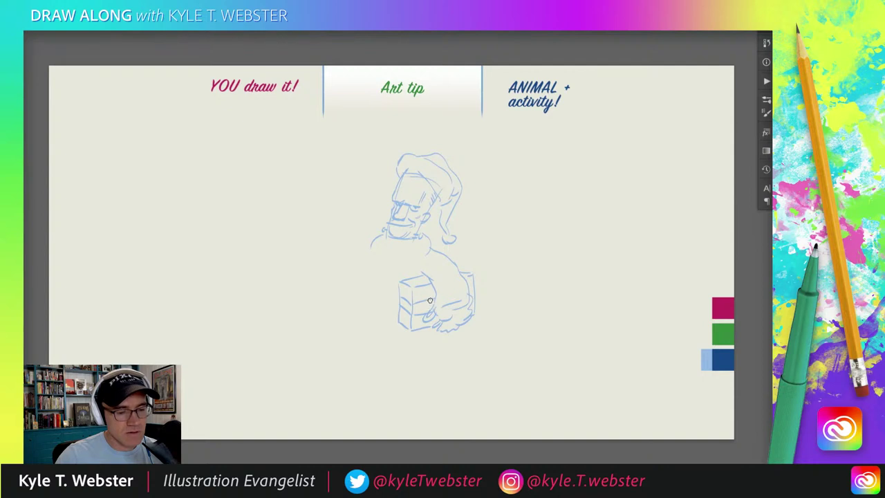
{"action": "left_click_drag", "start_coordinate": [419, 297], "coordinate": [437, 304]}
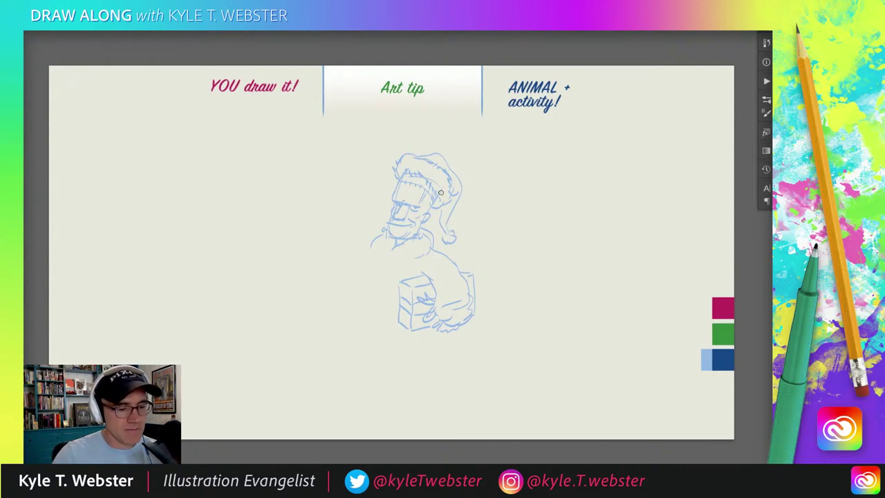
Sketch the belt area and a rounded left fist, shift the figure up, and add a curve below
{"action": "mouse_move", "coordinate": [391, 251]}
{"action": "left_mouse_down"}
{"action": "mouse_move", "coordinate": [383, 286]}
{"action": "mouse_move", "coordinate": [399, 296]}
{"action": "mouse_move", "coordinate": [378, 294]}
{"action": "mouse_move", "coordinate": [398, 313]}
{"action": "mouse_move", "coordinate": [376, 306]}
{"action": "mouse_move", "coordinate": [381, 298]}
{"action": "mouse_move", "coordinate": [382, 312]}
{"action": "mouse_move", "coordinate": [386, 288]}
{"action": "mouse_move", "coordinate": [364, 287]}
{"action": "mouse_move", "coordinate": [363, 299]}
{"action": "mouse_move", "coordinate": [381, 312]}
{"action": "mouse_move", "coordinate": [372, 291]}
{"action": "mouse_move", "coordinate": [370, 302]}
{"action": "mouse_move", "coordinate": [378, 307]}
{"action": "mouse_move", "coordinate": [369, 280]}
{"action": "mouse_move", "coordinate": [361, 302]}
{"action": "mouse_move", "coordinate": [374, 240]}
{"action": "mouse_move", "coordinate": [349, 271]}
{"action": "mouse_move", "coordinate": [354, 283]}
{"action": "mouse_move", "coordinate": [351, 271]}
{"action": "mouse_move", "coordinate": [331, 273]}
{"action": "left_mouse_up"}
{"action": "mouse_move", "coordinate": [353, 305]}
{"action": "left_mouse_down"}
{"action": "mouse_move", "coordinate": [338, 291]}
{"action": "mouse_move", "coordinate": [328, 308]}
{"action": "mouse_move", "coordinate": [322, 279]}
{"action": "mouse_move", "coordinate": [323, 290]}
{"action": "mouse_move", "coordinate": [315, 281]}
{"action": "mouse_move", "coordinate": [318, 299]}
{"action": "mouse_move", "coordinate": [300, 309]}
{"action": "mouse_move", "coordinate": [310, 286]}
{"action": "mouse_move", "coordinate": [299, 303]}
{"action": "left_mouse_up"}
{"action": "mouse_move", "coordinate": [322, 275]}
{"action": "left_mouse_down"}
{"action": "mouse_move", "coordinate": [294, 316]}
{"action": "mouse_move", "coordinate": [297, 299]}
{"action": "mouse_move", "coordinate": [306, 288]}
{"action": "mouse_move", "coordinate": [292, 319]}
{"action": "mouse_move", "coordinate": [308, 287]}
{"action": "mouse_move", "coordinate": [287, 314]}
{"action": "mouse_move", "coordinate": [291, 299]}
{"action": "mouse_move", "coordinate": [294, 322]}
{"action": "mouse_move", "coordinate": [307, 302]}
{"action": "left_mouse_up"}
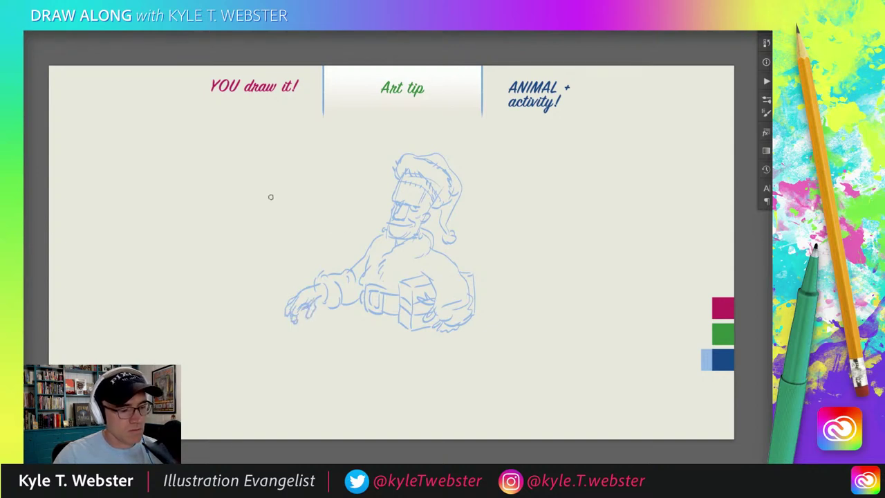
{"action": "left_click_drag", "start_coordinate": [353, 232], "coordinate": [350, 210]}
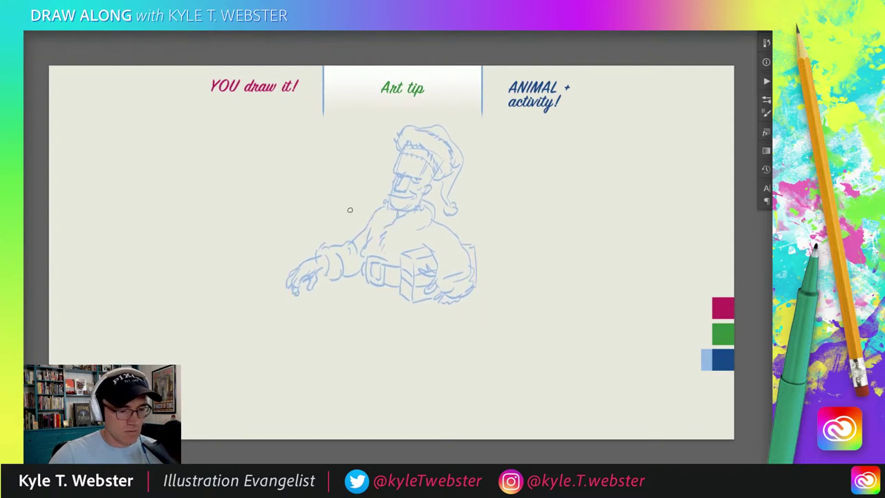
{"action": "mouse_move", "coordinate": [349, 289]}
{"action": "left_mouse_down"}
{"action": "mouse_move", "coordinate": [338, 320]}
{"action": "mouse_move", "coordinate": [366, 330]}
{"action": "left_mouse_up"}
Sketch the robe hem and both leg lines in light blue, and redraw the sack's top and right side
{"action": "left_click_drag", "start_coordinate": [375, 283], "coordinate": [364, 329]}
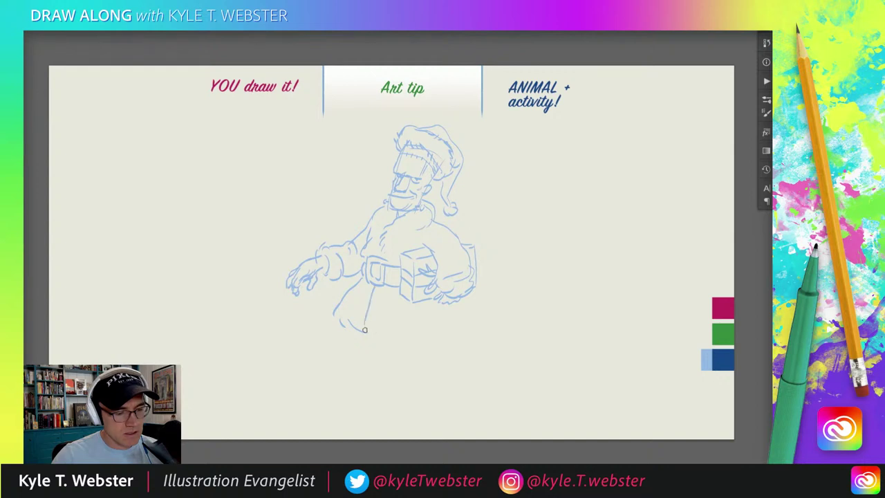
{"action": "mouse_move", "coordinate": [332, 304]}
{"action": "left_mouse_down"}
{"action": "mouse_move", "coordinate": [354, 339]}
{"action": "mouse_move", "coordinate": [425, 318]}
{"action": "mouse_move", "coordinate": [381, 341]}
{"action": "left_mouse_up"}
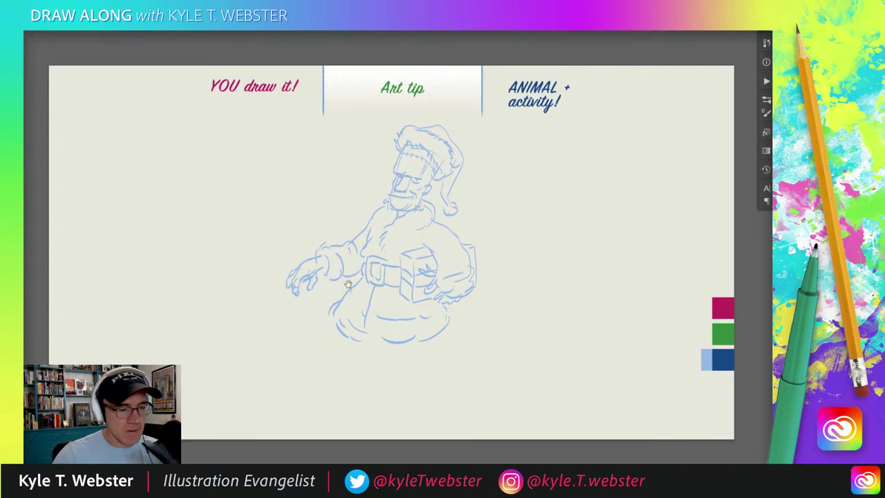
{"action": "scroll", "coordinate": [345, 257], "scroll_direction": "down", "scroll_amount": 1}
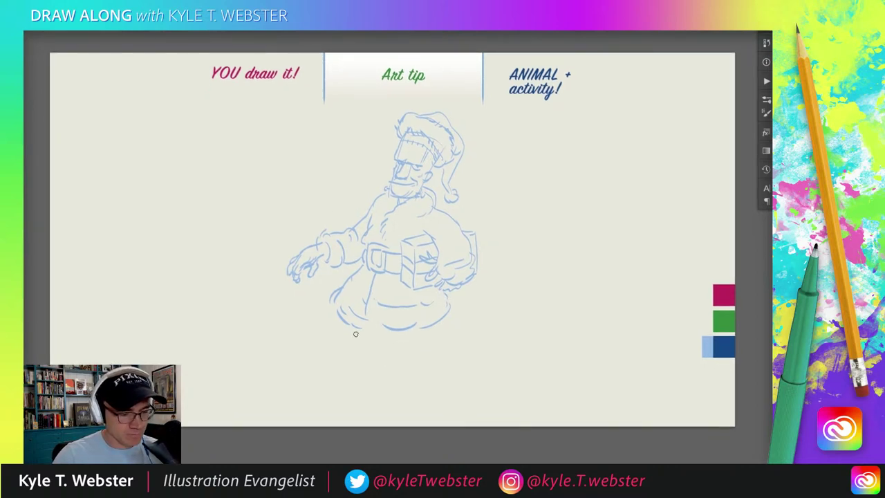
{"action": "mouse_move", "coordinate": [415, 330]}
{"action": "left_mouse_down"}
{"action": "mouse_move", "coordinate": [444, 389]}
{"action": "mouse_move", "coordinate": [435, 393]}
{"action": "mouse_move", "coordinate": [403, 334]}
{"action": "left_mouse_up"}
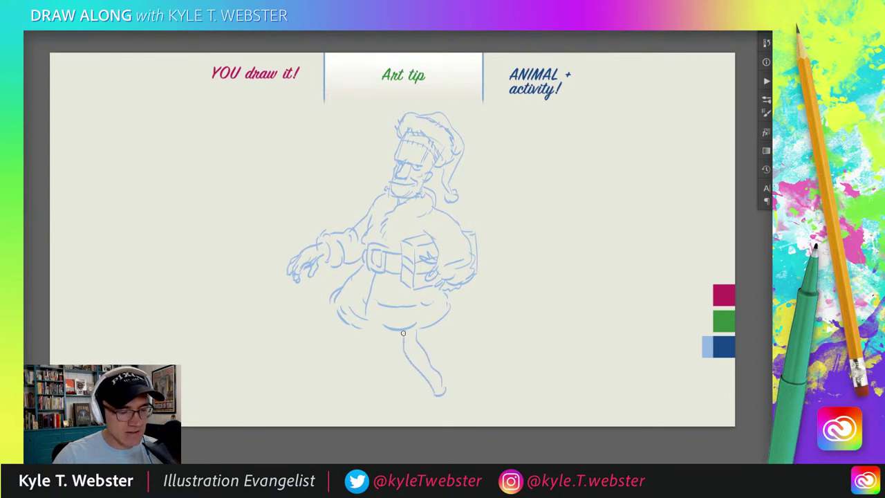
{"action": "mouse_move", "coordinate": [342, 326]}
{"action": "left_mouse_down"}
{"action": "mouse_move", "coordinate": [316, 377]}
{"action": "mouse_move", "coordinate": [330, 379]}
{"action": "mouse_move", "coordinate": [361, 322]}
{"action": "left_mouse_up"}
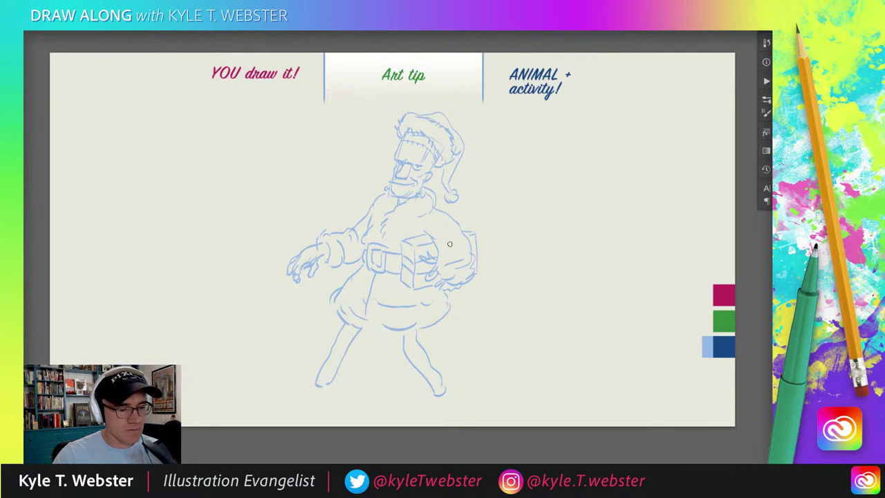
{"action": "mouse_move", "coordinate": [448, 213]}
{"action": "left_mouse_down"}
{"action": "mouse_move", "coordinate": [472, 224]}
{"action": "mouse_move", "coordinate": [467, 278]}
{"action": "left_mouse_up"}
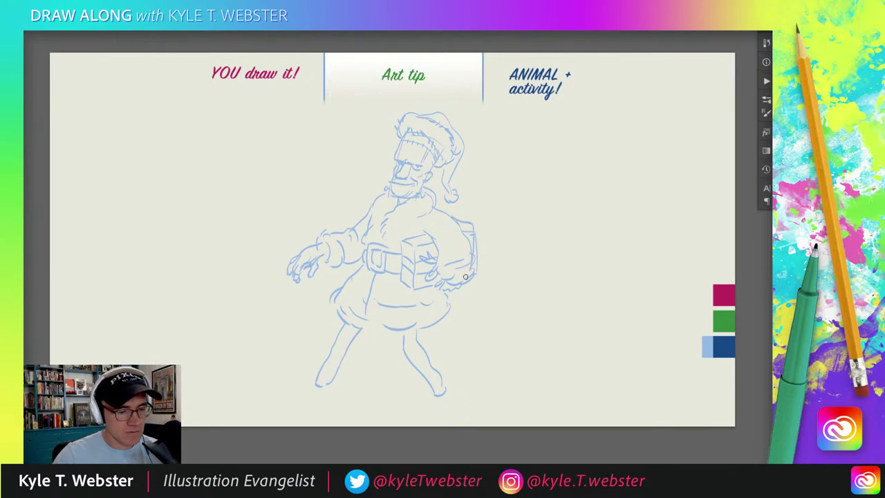
{"action": "mouse_move", "coordinate": [420, 207]}
{"action": "left_mouse_down"}
{"action": "mouse_move", "coordinate": [428, 202]}
{"action": "mouse_move", "coordinate": [473, 228]}
{"action": "mouse_move", "coordinate": [471, 272]}
{"action": "left_mouse_up"}
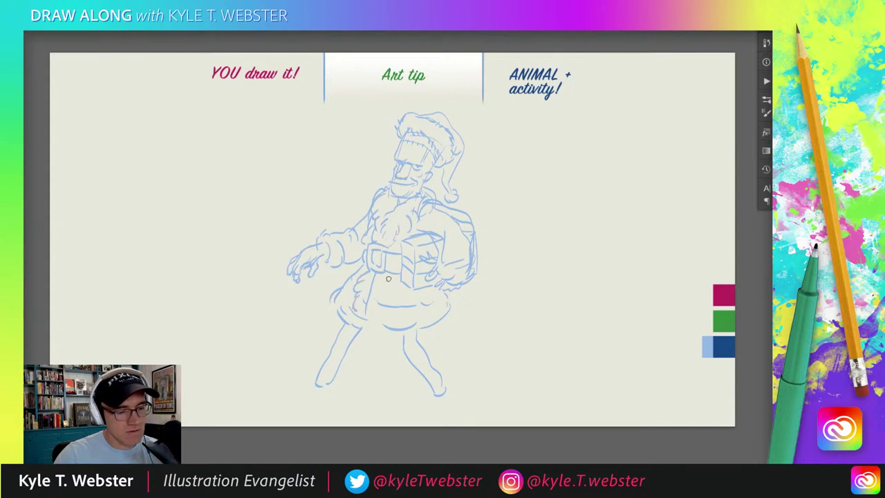
Add scalloped fur trim along the skirt, then sketch the lower left leg and both shoes
{"action": "mouse_move", "coordinate": [354, 316]}
{"action": "left_mouse_down"}
{"action": "mouse_move", "coordinate": [385, 322]}
{"action": "mouse_move", "coordinate": [368, 317]}
{"action": "mouse_move", "coordinate": [378, 327]}
{"action": "left_mouse_up"}
{"action": "left_click_drag", "start_coordinate": [423, 304], "coordinate": [444, 293]}
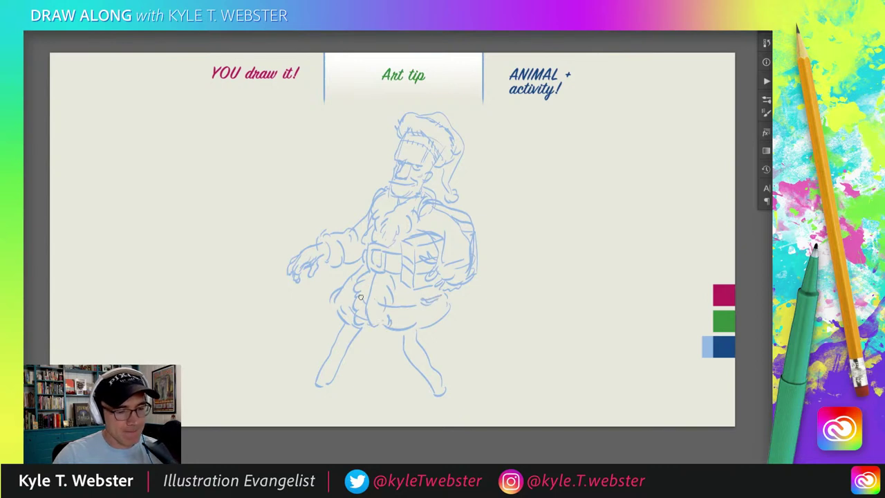
{"action": "mouse_move", "coordinate": [339, 361]}
{"action": "left_mouse_down"}
{"action": "mouse_move", "coordinate": [330, 398]}
{"action": "mouse_move", "coordinate": [308, 412]}
{"action": "mouse_move", "coordinate": [273, 404]}
{"action": "left_mouse_up"}
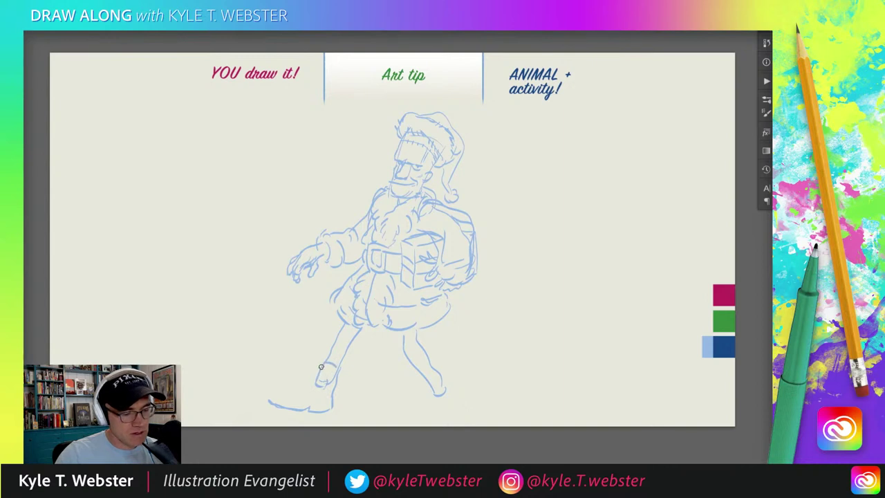
{"action": "mouse_move", "coordinate": [330, 362]}
{"action": "left_mouse_down"}
{"action": "mouse_move", "coordinate": [292, 394]}
{"action": "mouse_move", "coordinate": [269, 399]}
{"action": "left_mouse_up"}
{"action": "mouse_move", "coordinate": [437, 372]}
{"action": "left_mouse_down"}
{"action": "mouse_move", "coordinate": [469, 404]}
{"action": "mouse_move", "coordinate": [456, 396]}
{"action": "left_mouse_up"}
Shrink the Santa sketch slightly with Ctrl+T, move it up and left, and redraw the right boot's sole
{"action": "key", "text": "ctrl+t"}
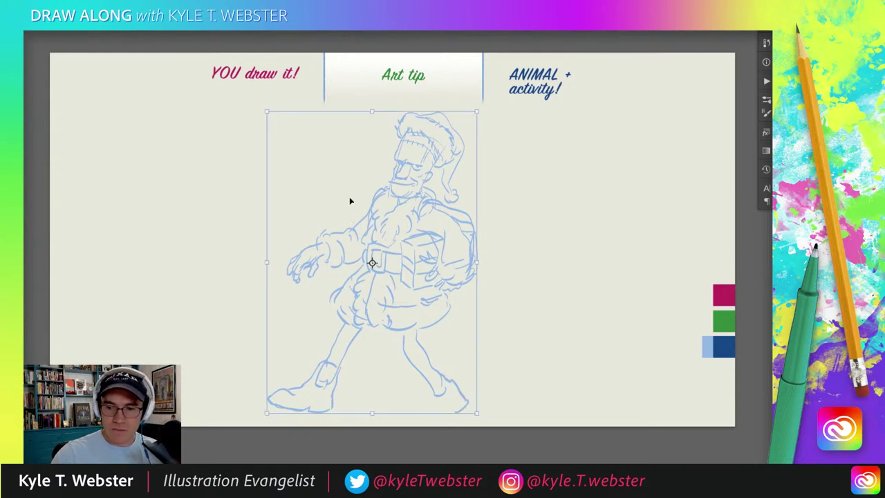
{"action": "left_click_drag", "start_coordinate": [270, 113], "coordinate": [315, 148]}
{"action": "left_click_drag", "start_coordinate": [373, 263], "coordinate": [336, 241]}
{"action": "key", "text": "Return"}
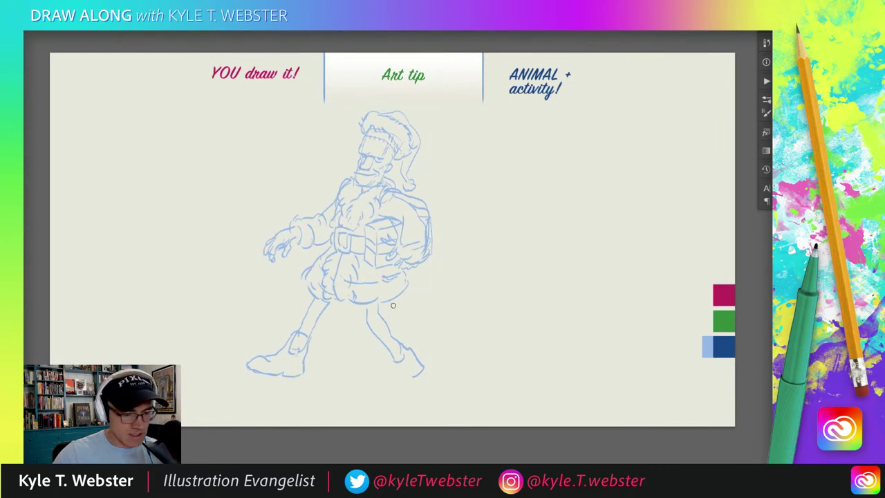
{"action": "left_click_drag", "start_coordinate": [415, 373], "coordinate": [402, 363]}
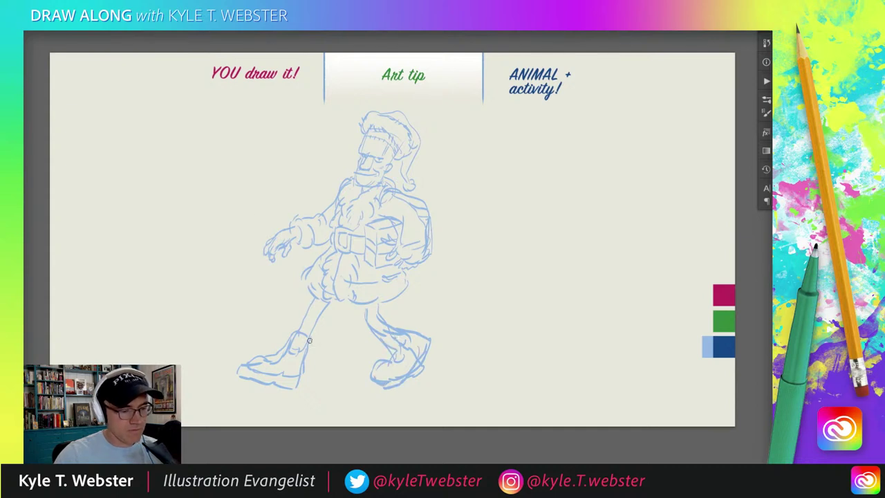
{"action": "scroll", "coordinate": [309, 340], "scroll_direction": "up", "scroll_amount": 1}
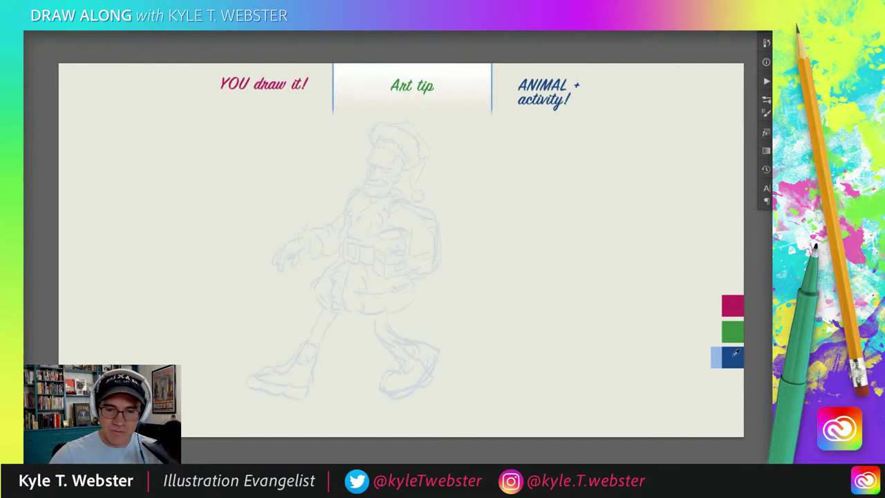
Zoom in on the head and ink the nose, mouth, profile, cheek, chin and jawline in dark blue
{"action": "left_click", "coordinate": [360, 257]}
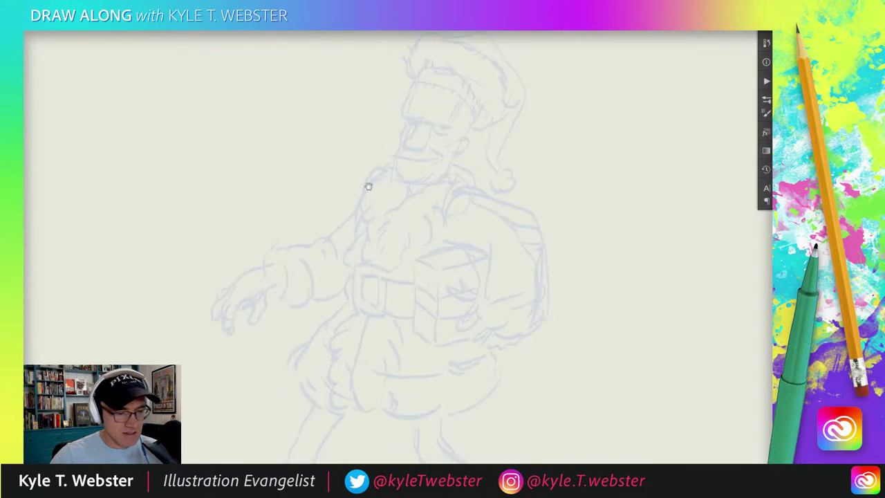
{"action": "scroll", "coordinate": [370, 190], "scroll_direction": "up", "scroll_amount": 5}
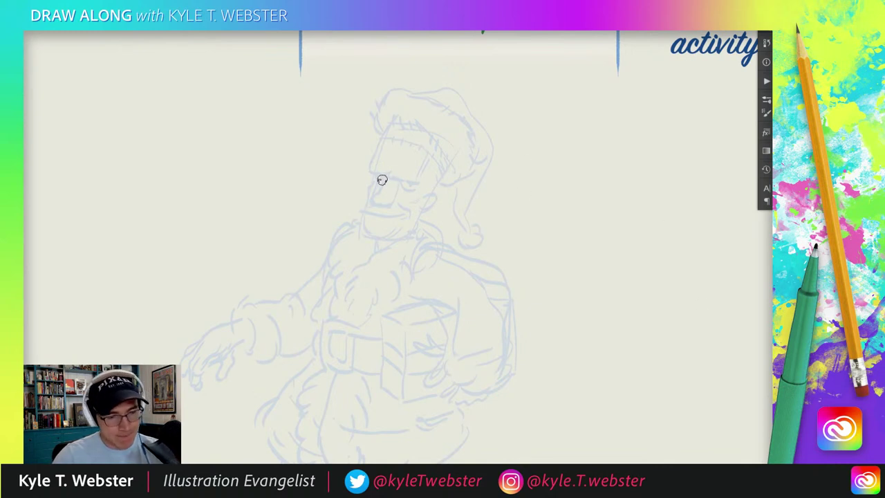
{"action": "mouse_move", "coordinate": [389, 175]}
{"action": "left_mouse_down"}
{"action": "mouse_move", "coordinate": [372, 205]}
{"action": "mouse_move", "coordinate": [385, 206]}
{"action": "mouse_move", "coordinate": [390, 195]}
{"action": "left_mouse_up"}
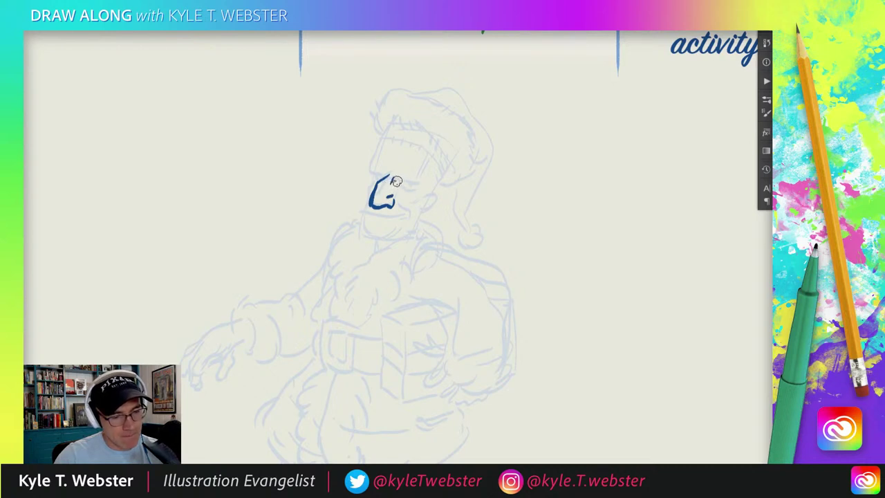
{"action": "mouse_move", "coordinate": [396, 181]}
{"action": "left_mouse_down"}
{"action": "mouse_move", "coordinate": [421, 185]}
{"action": "mouse_move", "coordinate": [367, 174]}
{"action": "left_mouse_up"}
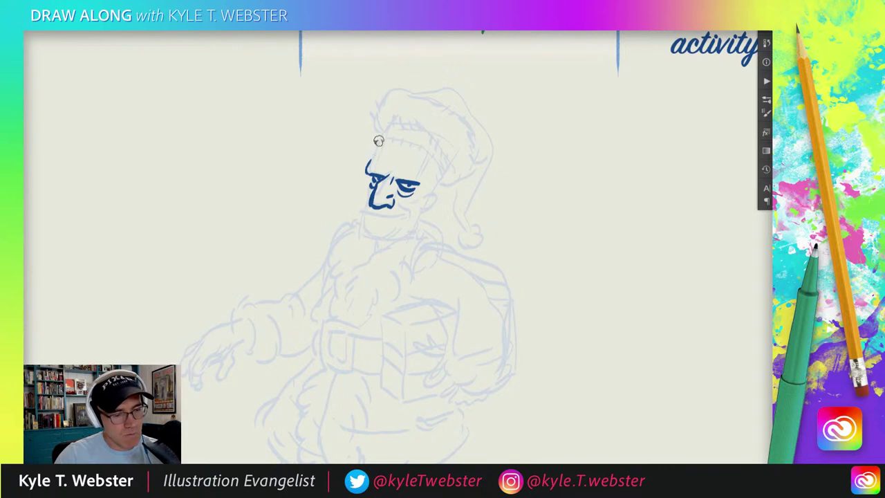
{"action": "left_click_drag", "start_coordinate": [369, 163], "coordinate": [388, 122]}
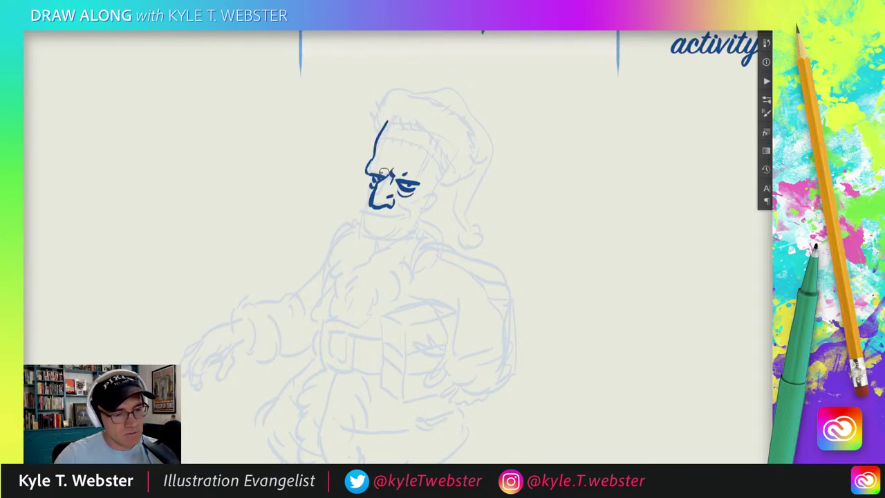
{"action": "mouse_move", "coordinate": [372, 177]}
{"action": "left_mouse_down"}
{"action": "mouse_move", "coordinate": [360, 197]}
{"action": "mouse_move", "coordinate": [368, 209]}
{"action": "left_mouse_up"}
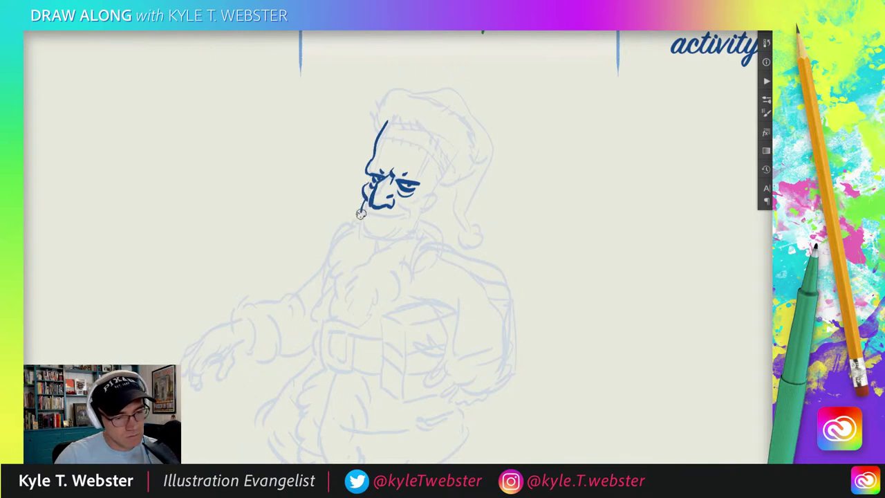
{"action": "mouse_move", "coordinate": [360, 208]}
{"action": "left_mouse_down"}
{"action": "mouse_move", "coordinate": [409, 215]}
{"action": "mouse_move", "coordinate": [362, 215]}
{"action": "mouse_move", "coordinate": [393, 219]}
{"action": "mouse_move", "coordinate": [393, 229]}
{"action": "mouse_move", "coordinate": [377, 235]}
{"action": "mouse_move", "coordinate": [403, 231]}
{"action": "left_mouse_up"}
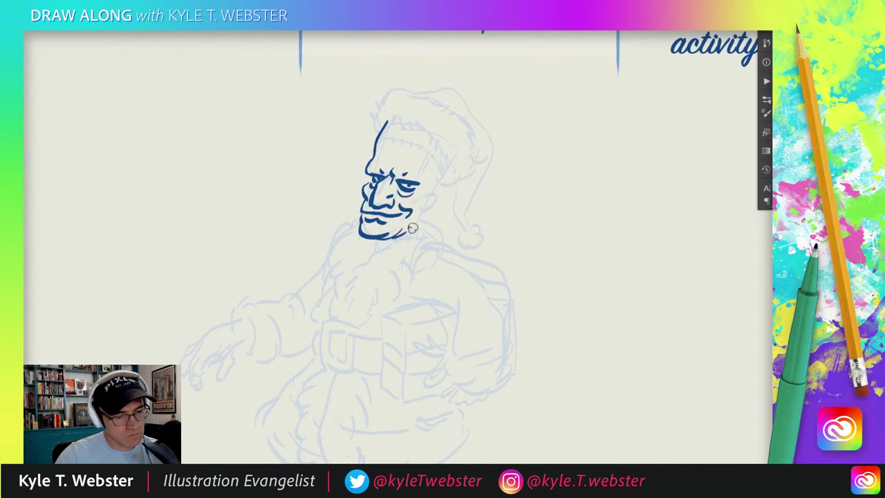
{"action": "mouse_move", "coordinate": [425, 198]}
{"action": "left_mouse_down"}
{"action": "mouse_move", "coordinate": [439, 195]}
{"action": "mouse_move", "coordinate": [420, 220]}
{"action": "mouse_move", "coordinate": [447, 170]}
{"action": "mouse_move", "coordinate": [394, 135]}
{"action": "mouse_move", "coordinate": [377, 135]}
{"action": "mouse_move", "coordinate": [411, 149]}
{"action": "left_mouse_up"}
Add stitch marks across the forehead and ink the front edge of the hat brim
{"action": "left_click_drag", "start_coordinate": [415, 141], "coordinate": [423, 157]}
{"action": "left_click_drag", "start_coordinate": [427, 150], "coordinate": [437, 165]}
{"action": "left_click_drag", "start_coordinate": [436, 163], "coordinate": [440, 171]}
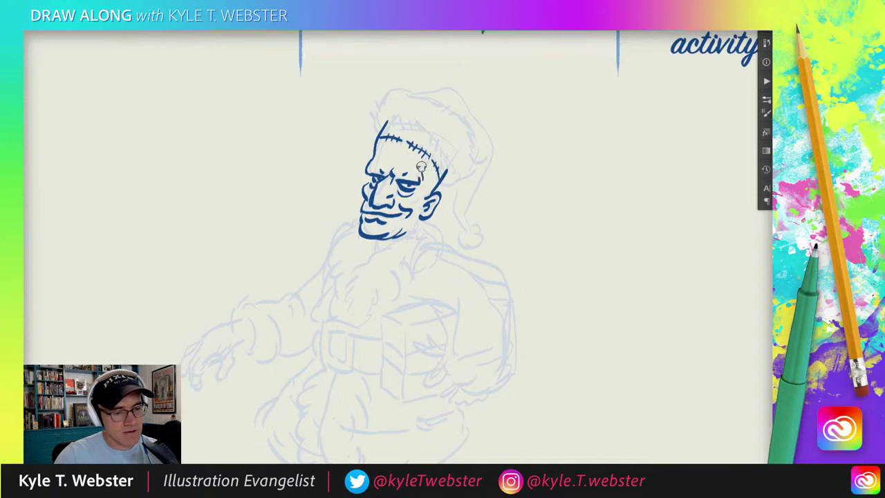
{"action": "left_click_drag", "start_coordinate": [363, 181], "coordinate": [343, 189]}
{"action": "mouse_move", "coordinate": [354, 140]}
{"action": "left_mouse_down"}
{"action": "mouse_move", "coordinate": [352, 116]}
{"action": "mouse_move", "coordinate": [373, 101]}
{"action": "mouse_move", "coordinate": [416, 108]}
{"action": "mouse_move", "coordinate": [442, 135]}
{"action": "mouse_move", "coordinate": [453, 168]}
{"action": "mouse_move", "coordinate": [439, 195]}
{"action": "mouse_move", "coordinate": [425, 197]}
{"action": "mouse_move", "coordinate": [376, 133]}
{"action": "mouse_move", "coordinate": [401, 145]}
{"action": "mouse_move", "coordinate": [429, 181]}
{"action": "left_mouse_up"}
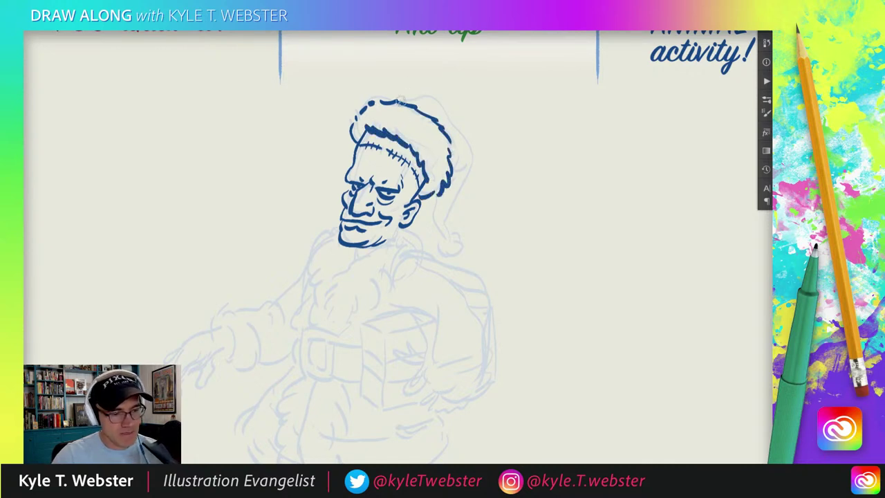
Ink the hat outline down to its curled pom-pom, and the beard's edges and bottom
{"action": "mouse_move", "coordinate": [399, 102]}
{"action": "left_mouse_down"}
{"action": "mouse_move", "coordinate": [456, 131]}
{"action": "mouse_move", "coordinate": [470, 163]}
{"action": "mouse_move", "coordinate": [456, 200]}
{"action": "mouse_move", "coordinate": [440, 210]}
{"action": "mouse_move", "coordinate": [447, 239]}
{"action": "mouse_move", "coordinate": [451, 228]}
{"action": "mouse_move", "coordinate": [439, 257]}
{"action": "mouse_move", "coordinate": [459, 253]}
{"action": "mouse_move", "coordinate": [452, 240]}
{"action": "left_mouse_up"}
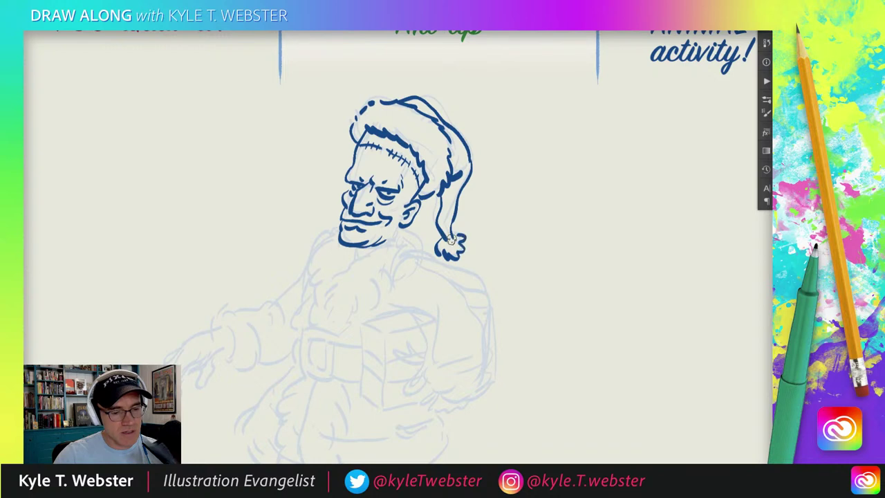
{"action": "left_click_drag", "start_coordinate": [332, 206], "coordinate": [348, 174]}
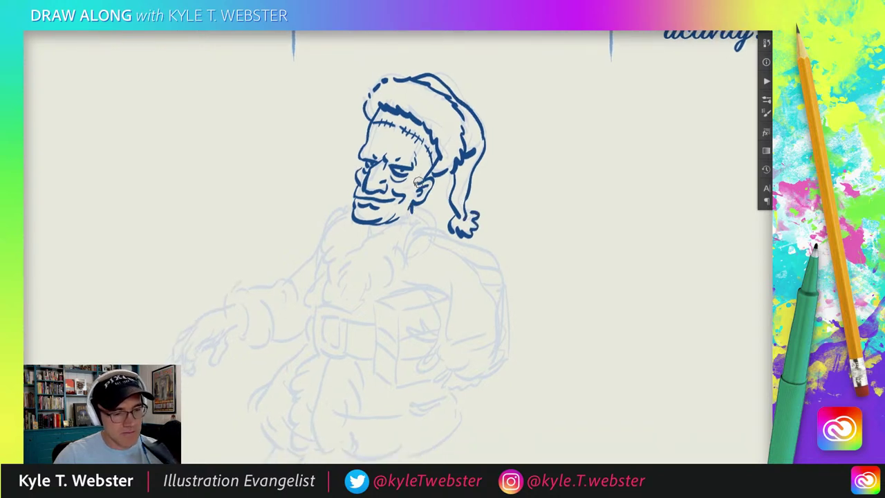
{"action": "mouse_move", "coordinate": [428, 209]}
{"action": "left_mouse_down"}
{"action": "mouse_move", "coordinate": [431, 233]}
{"action": "mouse_move", "coordinate": [430, 223]}
{"action": "mouse_move", "coordinate": [382, 263]}
{"action": "mouse_move", "coordinate": [356, 295]}
{"action": "mouse_move", "coordinate": [355, 316]}
{"action": "left_mouse_up"}
{"action": "mouse_move", "coordinate": [395, 221]}
{"action": "left_mouse_down"}
{"action": "mouse_move", "coordinate": [355, 254]}
{"action": "mouse_move", "coordinate": [335, 303]}
{"action": "left_mouse_up"}
{"action": "mouse_move", "coordinate": [339, 212]}
{"action": "left_mouse_down"}
{"action": "mouse_move", "coordinate": [321, 238]}
{"action": "mouse_move", "coordinate": [325, 301]}
{"action": "left_mouse_up"}
{"action": "mouse_move", "coordinate": [374, 319]}
{"action": "left_mouse_down"}
{"action": "mouse_move", "coordinate": [315, 312]}
{"action": "mouse_move", "coordinate": [314, 351]}
{"action": "mouse_move", "coordinate": [345, 352]}
{"action": "mouse_move", "coordinate": [350, 307]}
{"action": "mouse_move", "coordinate": [340, 340]}
{"action": "mouse_move", "coordinate": [322, 319]}
{"action": "mouse_move", "coordinate": [322, 337]}
{"action": "mouse_move", "coordinate": [368, 355]}
{"action": "mouse_move", "coordinate": [346, 355]}
{"action": "left_mouse_up"}
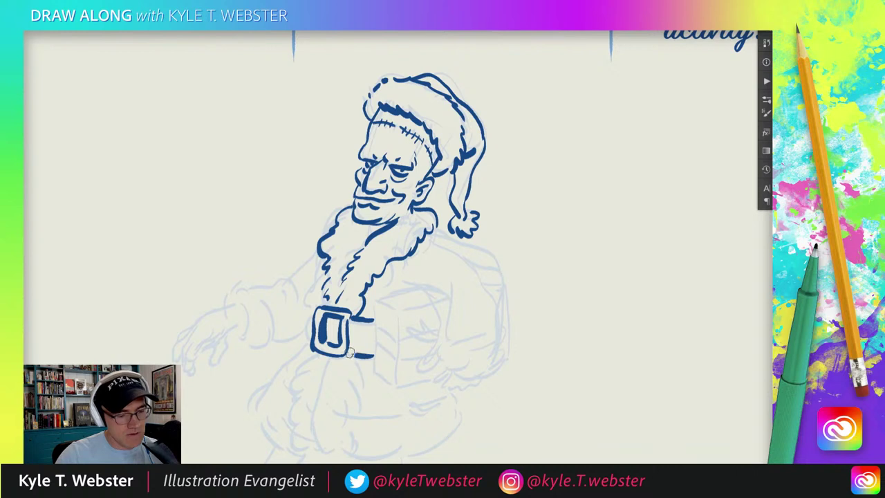
Ink the belt buckle, the beard's left side, and the reaching hand with its thumb and fingers
{"action": "left_click_drag", "start_coordinate": [311, 306], "coordinate": [305, 346]}
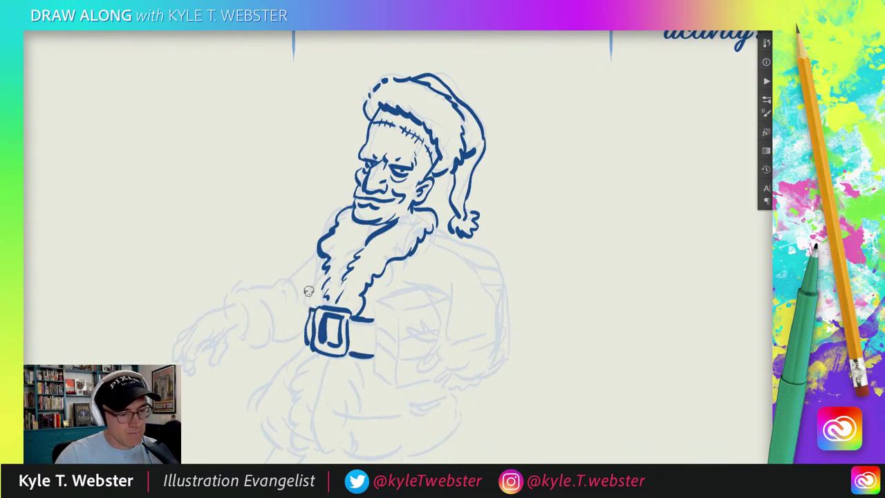
{"action": "mouse_move", "coordinate": [305, 310]}
{"action": "left_mouse_down"}
{"action": "mouse_move", "coordinate": [313, 252]}
{"action": "mouse_move", "coordinate": [287, 290]}
{"action": "mouse_move", "coordinate": [281, 282]}
{"action": "mouse_move", "coordinate": [290, 280]}
{"action": "mouse_move", "coordinate": [255, 287]}
{"action": "mouse_move", "coordinate": [268, 303]}
{"action": "mouse_move", "coordinate": [248, 336]}
{"action": "mouse_move", "coordinate": [238, 335]}
{"action": "mouse_move", "coordinate": [249, 313]}
{"action": "mouse_move", "coordinate": [231, 299]}
{"action": "mouse_move", "coordinate": [256, 287]}
{"action": "mouse_move", "coordinate": [234, 290]}
{"action": "mouse_move", "coordinate": [225, 313]}
{"action": "mouse_move", "coordinate": [229, 327]}
{"action": "mouse_move", "coordinate": [240, 326]}
{"action": "mouse_move", "coordinate": [204, 349]}
{"action": "left_mouse_up"}
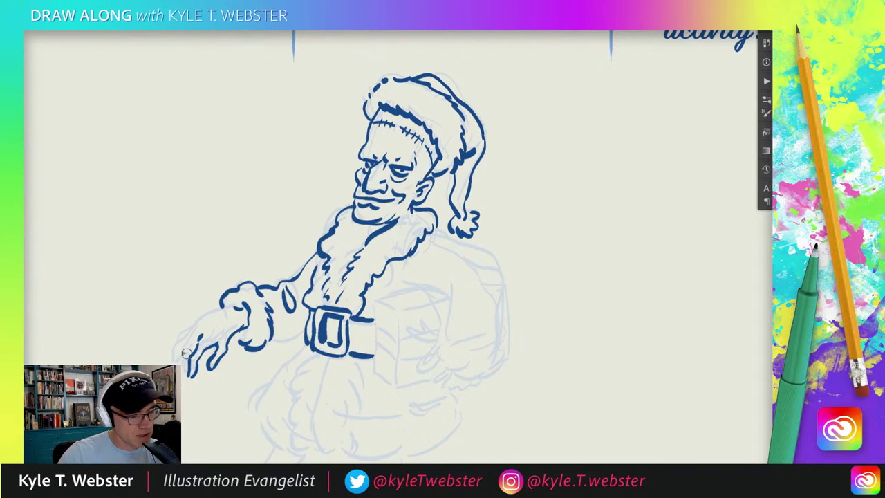
{"action": "left_click_drag", "start_coordinate": [197, 338], "coordinate": [185, 351]}
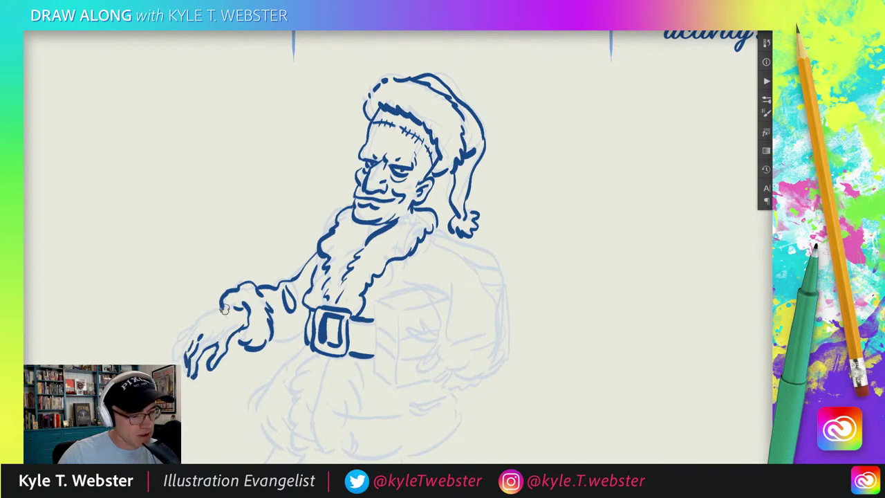
{"action": "left_click_drag", "start_coordinate": [224, 309], "coordinate": [190, 340]}
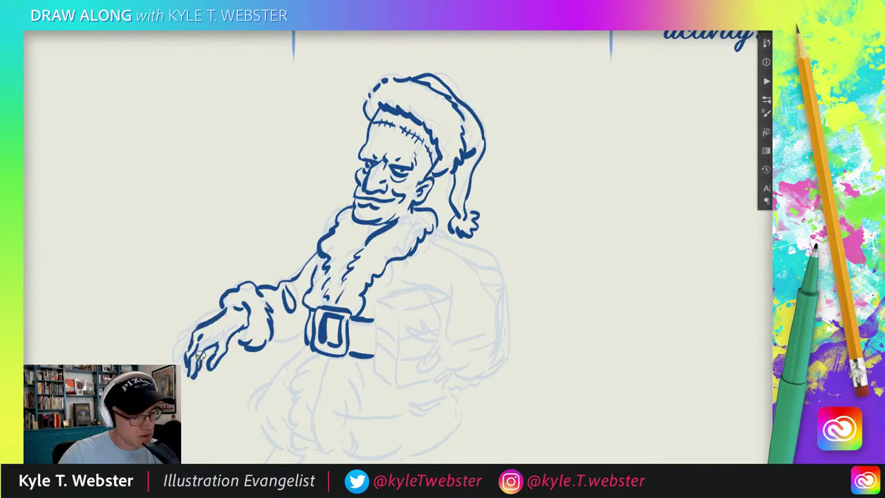
{"action": "left_click_drag", "start_coordinate": [192, 272], "coordinate": [180, 184]}
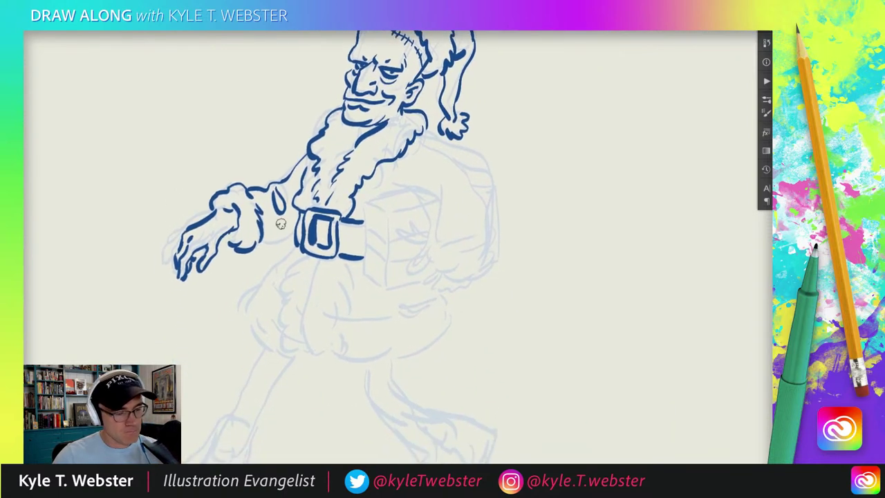
Ink the sleeve cuff join, coat front and the scalloped fur-trimmed hem with its bottom edge
{"action": "mouse_move", "coordinate": [294, 226]}
{"action": "left_mouse_down"}
{"action": "mouse_move", "coordinate": [267, 234]}
{"action": "mouse_move", "coordinate": [247, 208]}
{"action": "mouse_move", "coordinate": [257, 158]}
{"action": "left_mouse_up"}
{"action": "mouse_move", "coordinate": [304, 195]}
{"action": "left_mouse_down"}
{"action": "mouse_move", "coordinate": [249, 247]}
{"action": "mouse_move", "coordinate": [267, 281]}
{"action": "mouse_move", "coordinate": [304, 294]}
{"action": "left_mouse_up"}
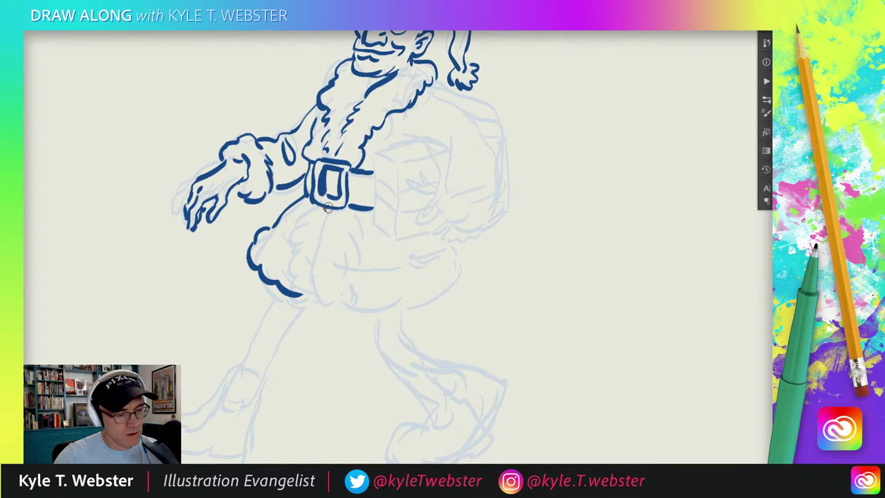
{"action": "left_click_drag", "start_coordinate": [327, 207], "coordinate": [317, 257]}
{"action": "mouse_move", "coordinate": [278, 233]}
{"action": "left_mouse_down"}
{"action": "mouse_move", "coordinate": [312, 254]}
{"action": "mouse_move", "coordinate": [408, 265]}
{"action": "left_mouse_up"}
{"action": "mouse_move", "coordinate": [416, 259]}
{"action": "left_mouse_down"}
{"action": "mouse_move", "coordinate": [446, 250]}
{"action": "mouse_move", "coordinate": [456, 255]}
{"action": "mouse_move", "coordinate": [455, 279]}
{"action": "mouse_move", "coordinate": [394, 305]}
{"action": "mouse_move", "coordinate": [363, 305]}
{"action": "mouse_move", "coordinate": [304, 293]}
{"action": "left_mouse_up"}
{"action": "left_click_drag", "start_coordinate": [304, 266], "coordinate": [312, 298]}
Ink the gift box edges and the mitten cuff beneath it, then hatch both box faces
{"action": "scroll", "coordinate": [383, 169], "scroll_direction": "up", "scroll_amount": 3}
{"action": "mouse_move", "coordinate": [390, 185]}
{"action": "left_mouse_down"}
{"action": "mouse_move", "coordinate": [423, 205]}
{"action": "mouse_move", "coordinate": [442, 185]}
{"action": "mouse_move", "coordinate": [416, 226]}
{"action": "mouse_move", "coordinate": [418, 245]}
{"action": "mouse_move", "coordinate": [458, 228]}
{"action": "mouse_move", "coordinate": [431, 263]}
{"action": "mouse_move", "coordinate": [474, 247]}
{"action": "mouse_move", "coordinate": [472, 179]}
{"action": "mouse_move", "coordinate": [419, 152]}
{"action": "left_mouse_up"}
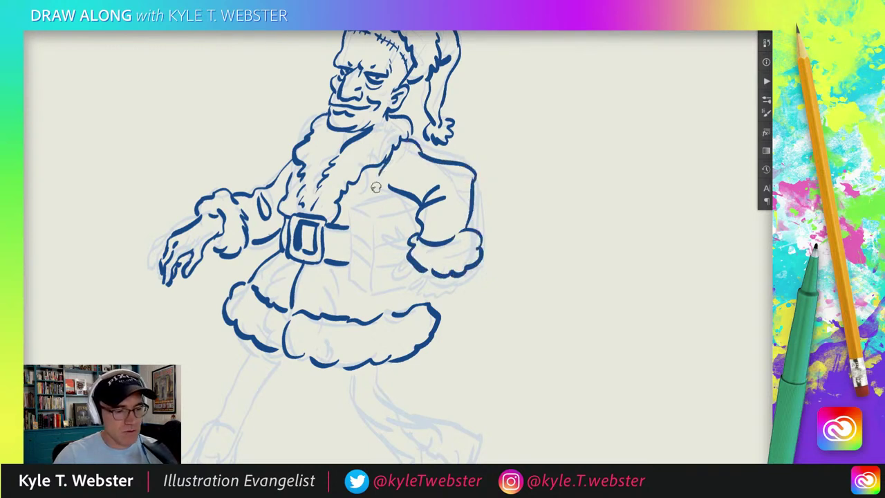
{"action": "mouse_move", "coordinate": [397, 197]}
{"action": "left_mouse_down"}
{"action": "mouse_move", "coordinate": [356, 213]}
{"action": "mouse_move", "coordinate": [382, 219]}
{"action": "mouse_move", "coordinate": [356, 209]}
{"action": "mouse_move", "coordinate": [347, 218]}
{"action": "mouse_move", "coordinate": [349, 277]}
{"action": "mouse_move", "coordinate": [375, 291]}
{"action": "mouse_move", "coordinate": [379, 219]}
{"action": "mouse_move", "coordinate": [417, 200]}
{"action": "left_mouse_up"}
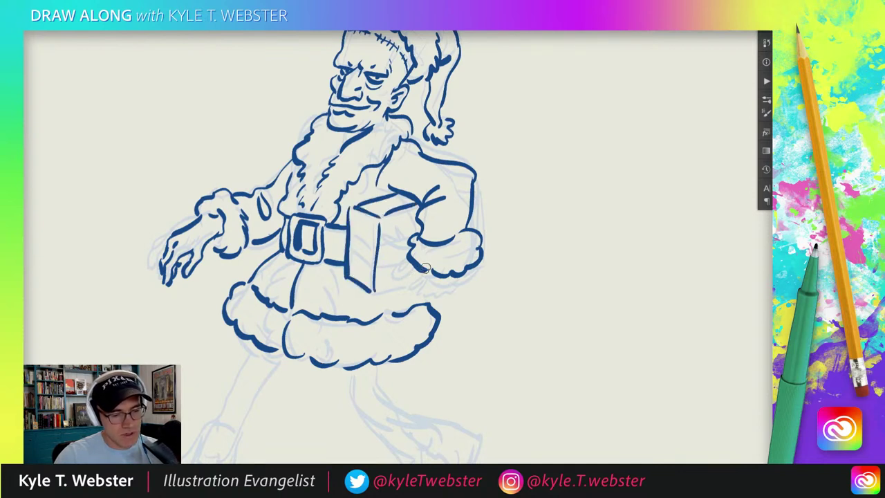
{"action": "mouse_move", "coordinate": [427, 270]}
{"action": "left_mouse_down"}
{"action": "mouse_move", "coordinate": [400, 291]}
{"action": "mouse_move", "coordinate": [442, 288]}
{"action": "mouse_move", "coordinate": [461, 270]}
{"action": "left_mouse_up"}
{"action": "left_click_drag", "start_coordinate": [403, 284], "coordinate": [373, 294]}
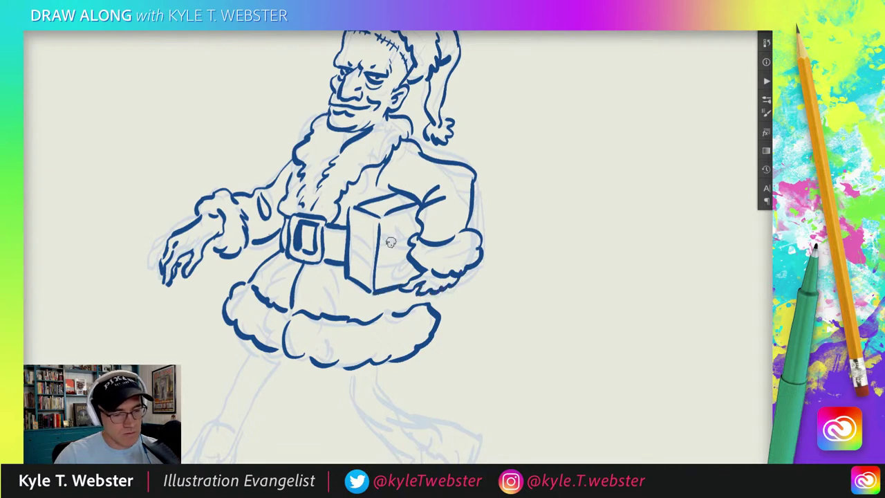
{"action": "mouse_move", "coordinate": [413, 238]}
{"action": "left_mouse_down"}
{"action": "mouse_move", "coordinate": [381, 255]}
{"action": "mouse_move", "coordinate": [381, 268]}
{"action": "left_mouse_up"}
{"action": "left_click_drag", "start_coordinate": [382, 233], "coordinate": [351, 266]}
{"action": "left_click_drag", "start_coordinate": [414, 224], "coordinate": [391, 245]}
{"action": "left_click_drag", "start_coordinate": [416, 236], "coordinate": [398, 247]}
Ink the left leg down to the ankle and its boot with toe and curved sole
{"action": "left_click_drag", "start_coordinate": [290, 263], "coordinate": [383, 195]}
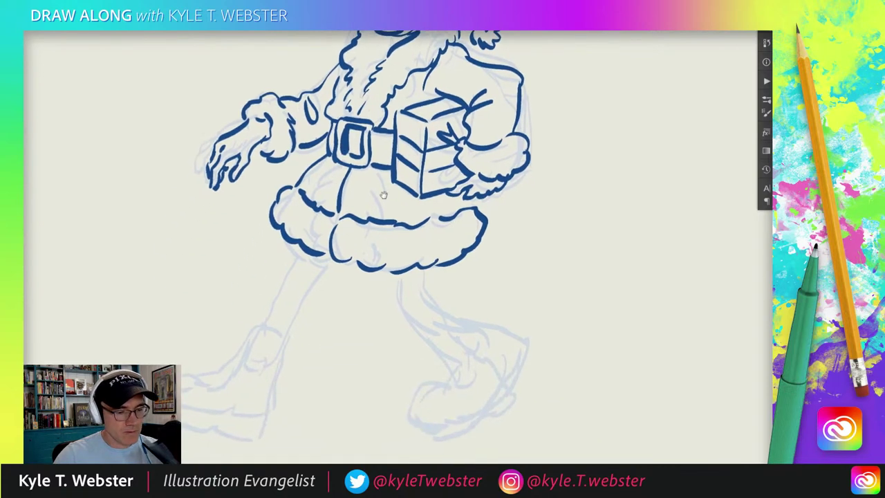
{"action": "left_click_drag", "start_coordinate": [462, 201], "coordinate": [460, 154]}
{"action": "left_click_drag", "start_coordinate": [300, 205], "coordinate": [261, 284]}
{"action": "mouse_move", "coordinate": [329, 213]}
{"action": "left_mouse_down"}
{"action": "mouse_move", "coordinate": [295, 279]}
{"action": "mouse_move", "coordinate": [277, 288]}
{"action": "mouse_move", "coordinate": [251, 283]}
{"action": "mouse_move", "coordinate": [242, 315]}
{"action": "left_mouse_up"}
{"action": "mouse_move", "coordinate": [292, 298]}
{"action": "left_mouse_down"}
{"action": "mouse_move", "coordinate": [266, 385]}
{"action": "mouse_move", "coordinate": [182, 380]}
{"action": "left_mouse_up"}
{"action": "mouse_move", "coordinate": [152, 347]}
{"action": "left_mouse_down"}
{"action": "mouse_move", "coordinate": [219, 344]}
{"action": "mouse_move", "coordinate": [239, 318]}
{"action": "left_mouse_up"}
{"action": "left_click_drag", "start_coordinate": [265, 381], "coordinate": [181, 366]}
Ink the second leg and boot, thicken its back line, and draw a zigzag ground line under the feet
{"action": "scroll", "coordinate": [346, 242], "scroll_direction": "right", "scroll_amount": 3}
{"action": "scroll", "coordinate": [346, 242], "scroll_direction": "down", "scroll_amount": 1}
{"action": "mouse_move", "coordinate": [348, 218]}
{"action": "left_mouse_down"}
{"action": "mouse_move", "coordinate": [387, 266]}
{"action": "mouse_move", "coordinate": [380, 271]}
{"action": "left_mouse_up"}
{"action": "mouse_move", "coordinate": [374, 206]}
{"action": "left_mouse_down"}
{"action": "mouse_move", "coordinate": [403, 249]}
{"action": "mouse_move", "coordinate": [435, 246]}
{"action": "mouse_move", "coordinate": [461, 266]}
{"action": "mouse_move", "coordinate": [482, 265]}
{"action": "mouse_move", "coordinate": [450, 339]}
{"action": "mouse_move", "coordinate": [405, 363]}
{"action": "left_mouse_up"}
{"action": "mouse_move", "coordinate": [384, 272]}
{"action": "left_mouse_down"}
{"action": "mouse_move", "coordinate": [394, 282]}
{"action": "mouse_move", "coordinate": [446, 277]}
{"action": "mouse_move", "coordinate": [414, 291]}
{"action": "mouse_move", "coordinate": [417, 325]}
{"action": "mouse_move", "coordinate": [386, 349]}
{"action": "mouse_move", "coordinate": [401, 365]}
{"action": "mouse_move", "coordinate": [423, 362]}
{"action": "left_mouse_up"}
{"action": "left_click_drag", "start_coordinate": [477, 285], "coordinate": [464, 315]}
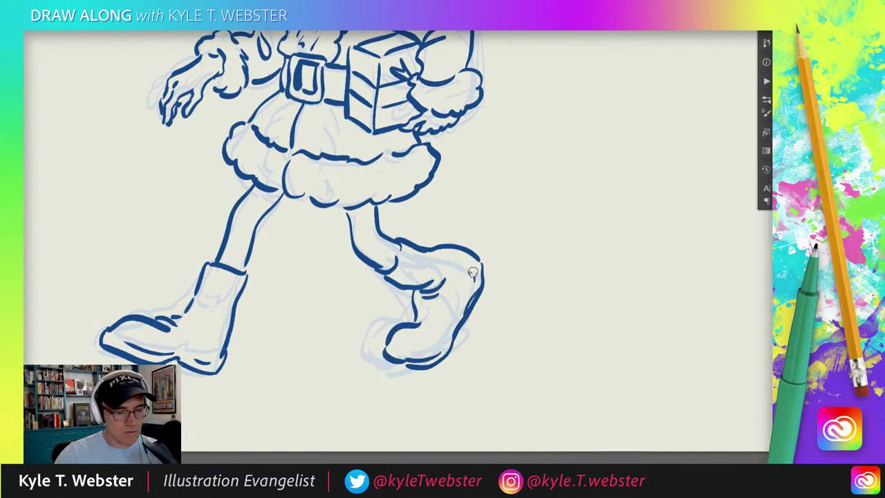
{"action": "scroll", "coordinate": [265, 240], "scroll_direction": "down", "scroll_amount": 3}
{"action": "left_click_drag", "start_coordinate": [384, 374], "coordinate": [324, 389]}
Scroll to review the fully inked dark-blue Santa over its pale sketch
{"action": "scroll", "coordinate": [317, 287], "scroll_direction": "down", "scroll_amount": 2}
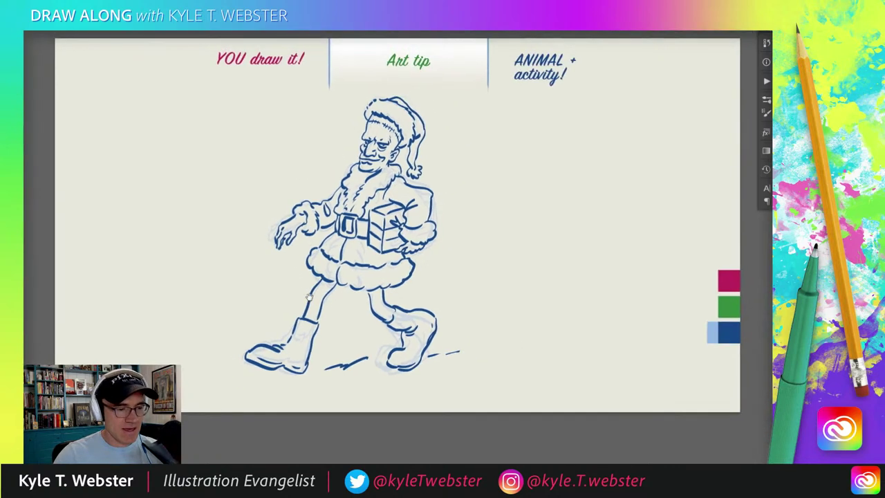